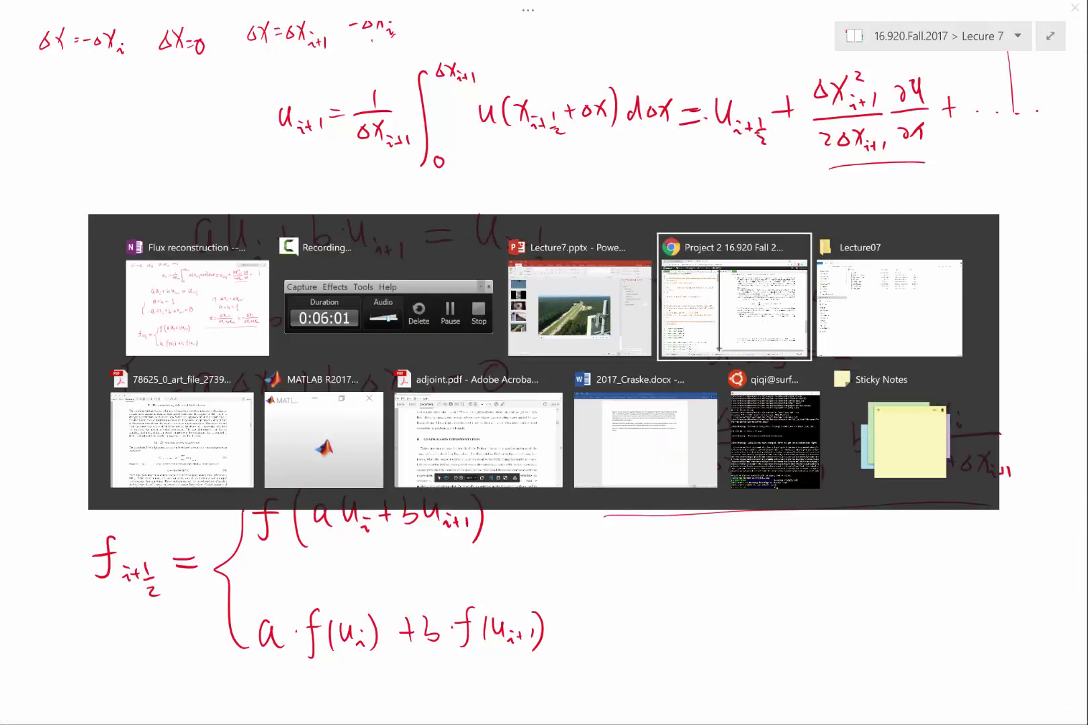
{"action": "key", "text": "alt+Tab"}
{"action": "key", "text": "alt+Tab"}
{"action": "key", "text": "alt+Tab"}
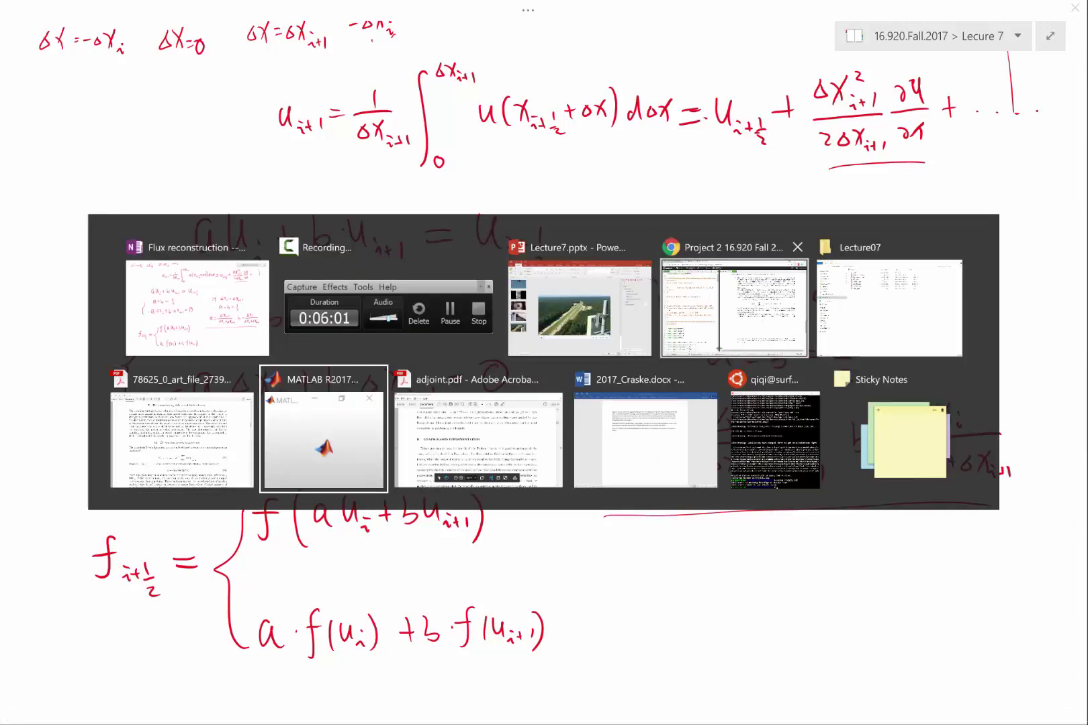
- Close the Lecture7.pptx presentation from the Windows task switcher
{"action": "left_click", "coordinate": [642, 247]}
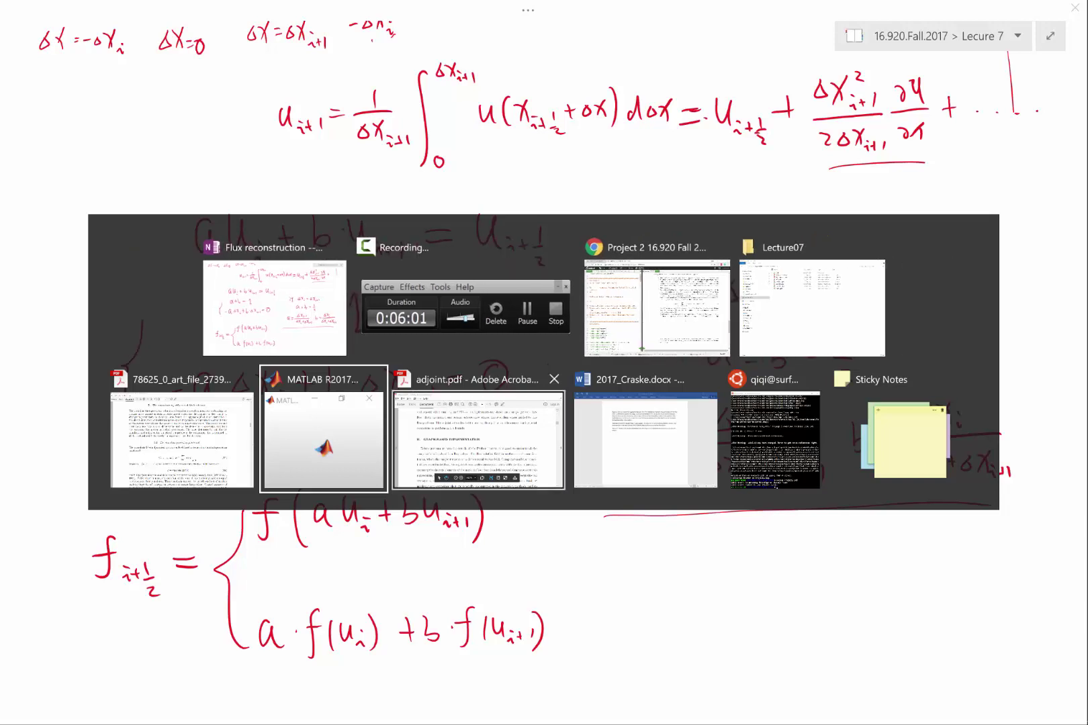
- Return to MATLAB and set N = 10 in the Command Window
{"action": "key", "text": "Return"}
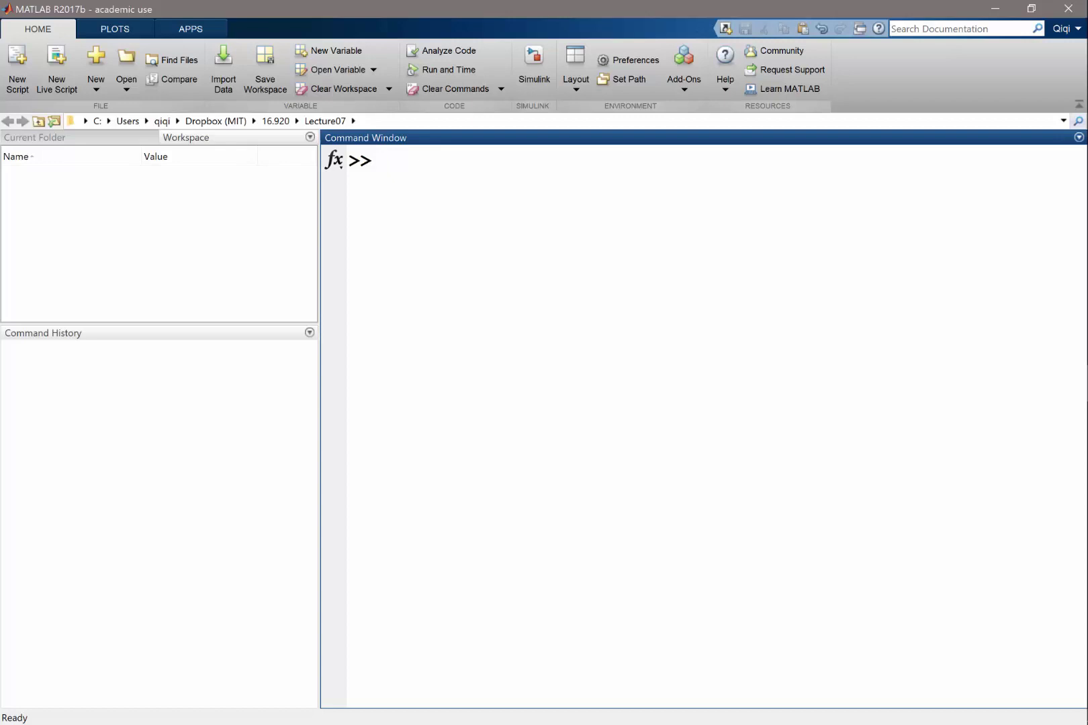
{"action": "type", "text": "x ="}
{"action": "key", "text": "BackSpace"}
{"action": "key", "text": "BackSpace"}
{"action": "key", "text": "BackSpace"}
{"action": "key", "text": "BackSpace"}
{"action": "type", "text": "N = 10;"}
{"action": "key", "text": "Return"}
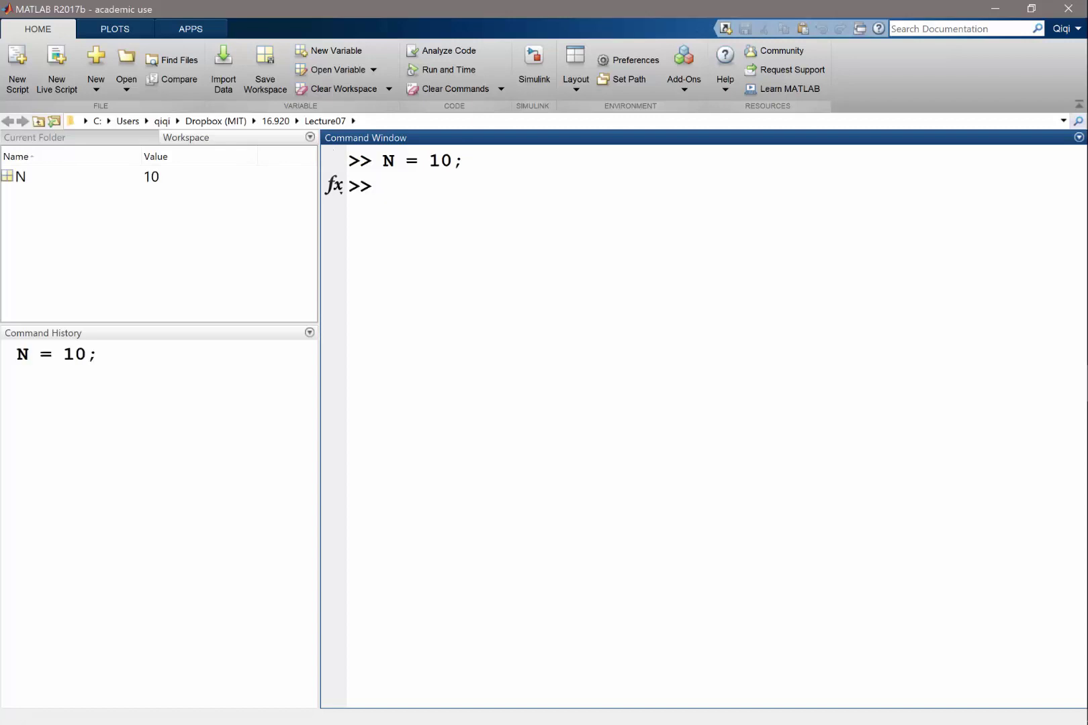
- Create the grid x = linspace(0,1,N+1) and cell widths dx = x(2:end) - x(1:end-1)
{"action": "type", "text": "x = linspac"}
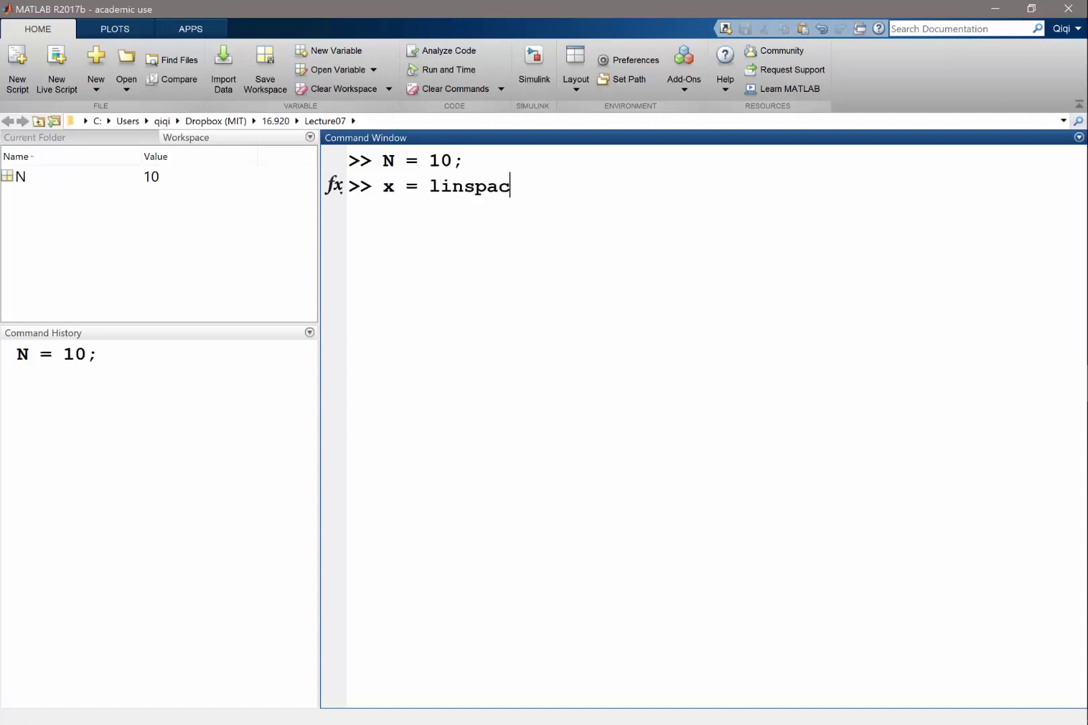
{"action": "type", "text": "e(0,1,N+1);"}
{"action": "key", "text": "Return"}
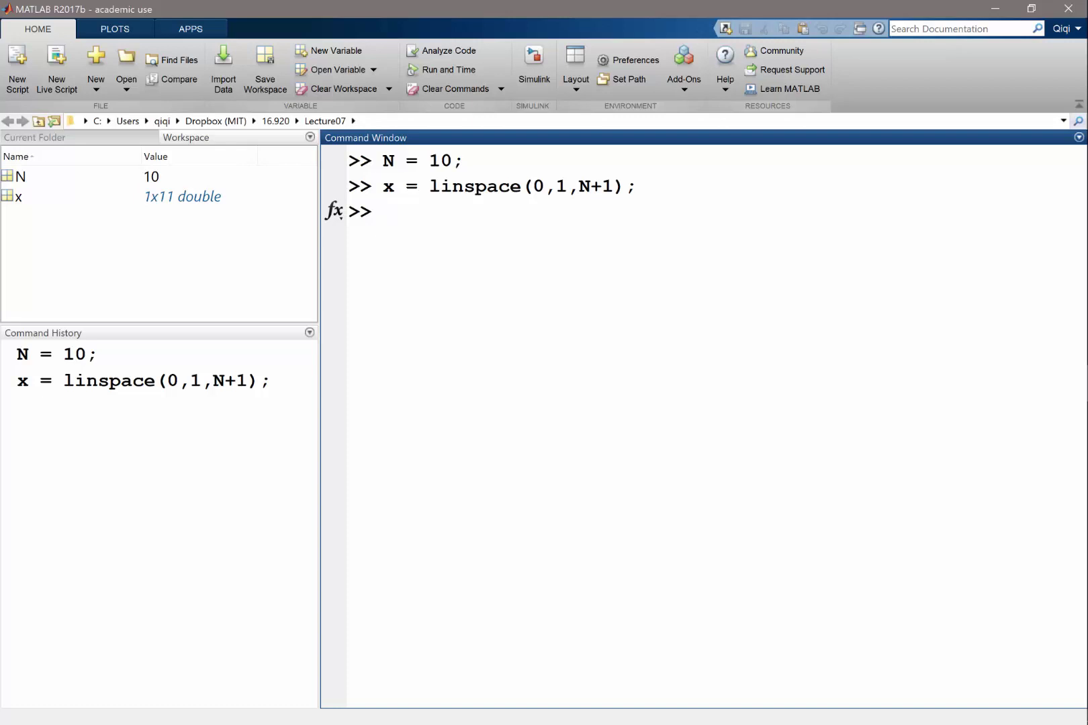
{"action": "type", "text": "dx = x(2:end) - x"}
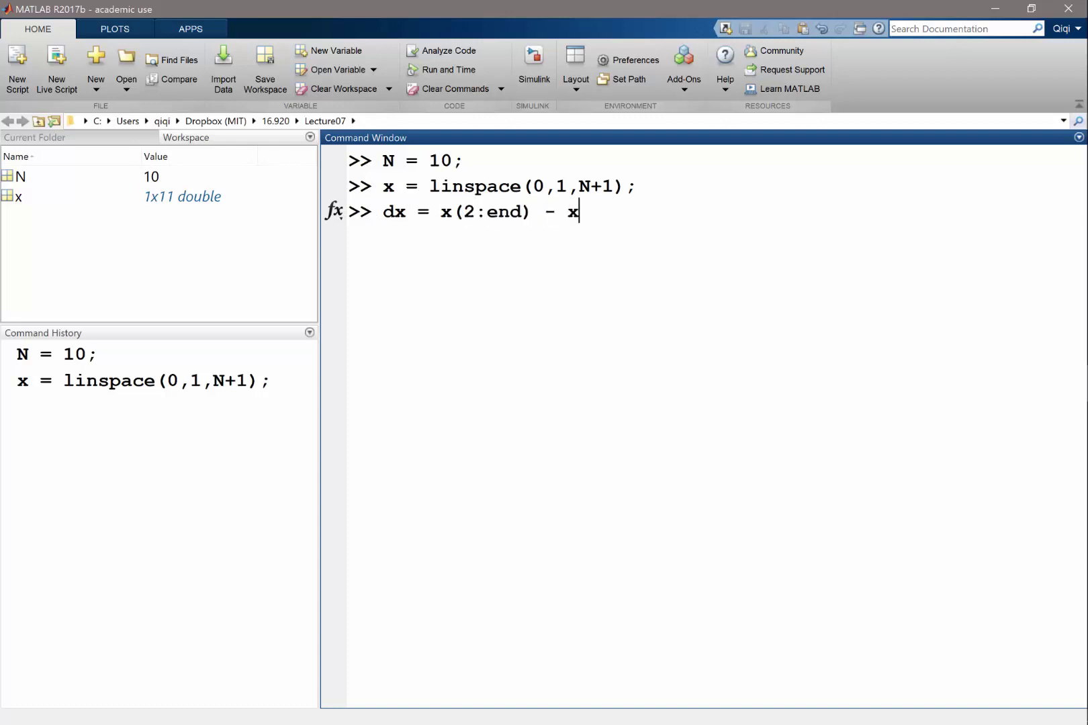
{"action": "type", "text": "(1:end-1);"}
{"action": "key", "text": "Return"}
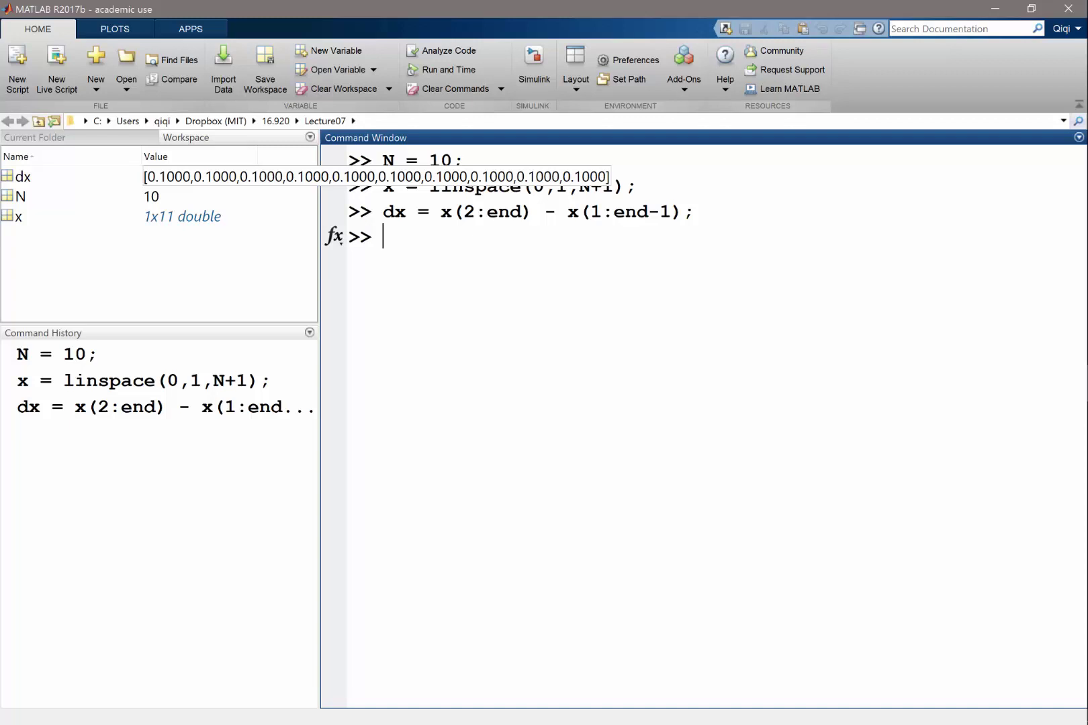
- Discard the partial 'u =' line and switch to the OneNote lecture notes
{"action": "type", "text": "u ="}
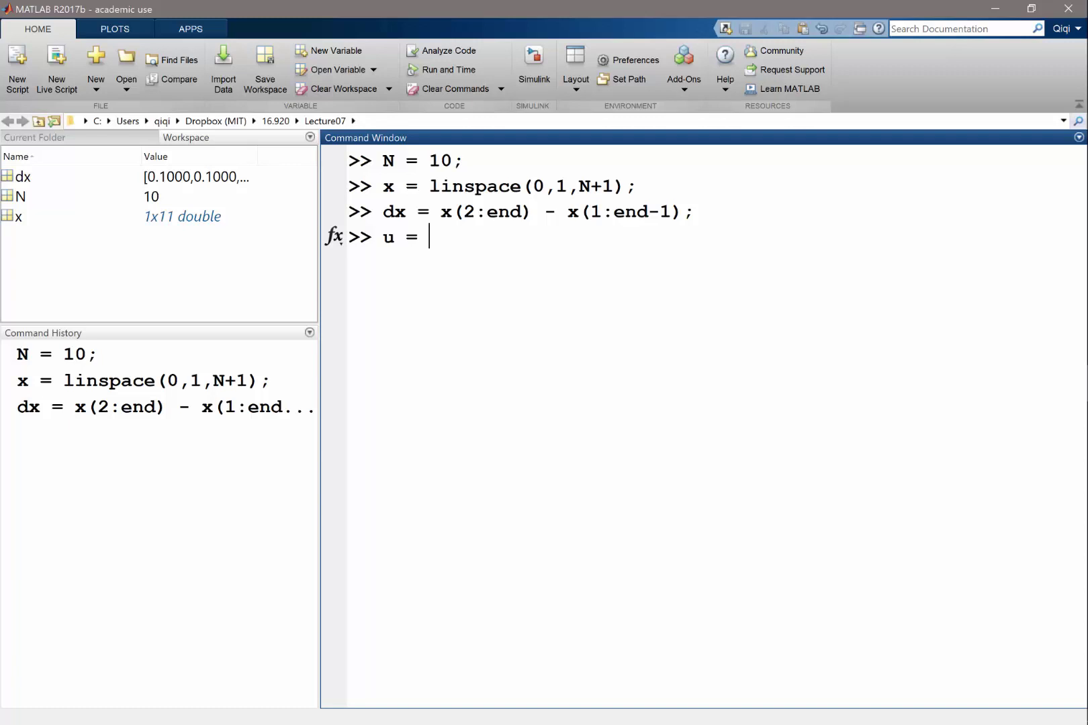
{"action": "key", "text": "BackSpace"}
{"action": "key", "text": "BackSpace"}
{"action": "key", "text": "BackSpace"}
{"action": "key", "text": "BackSpace"}
{"action": "key", "text": "alt+Tab"}
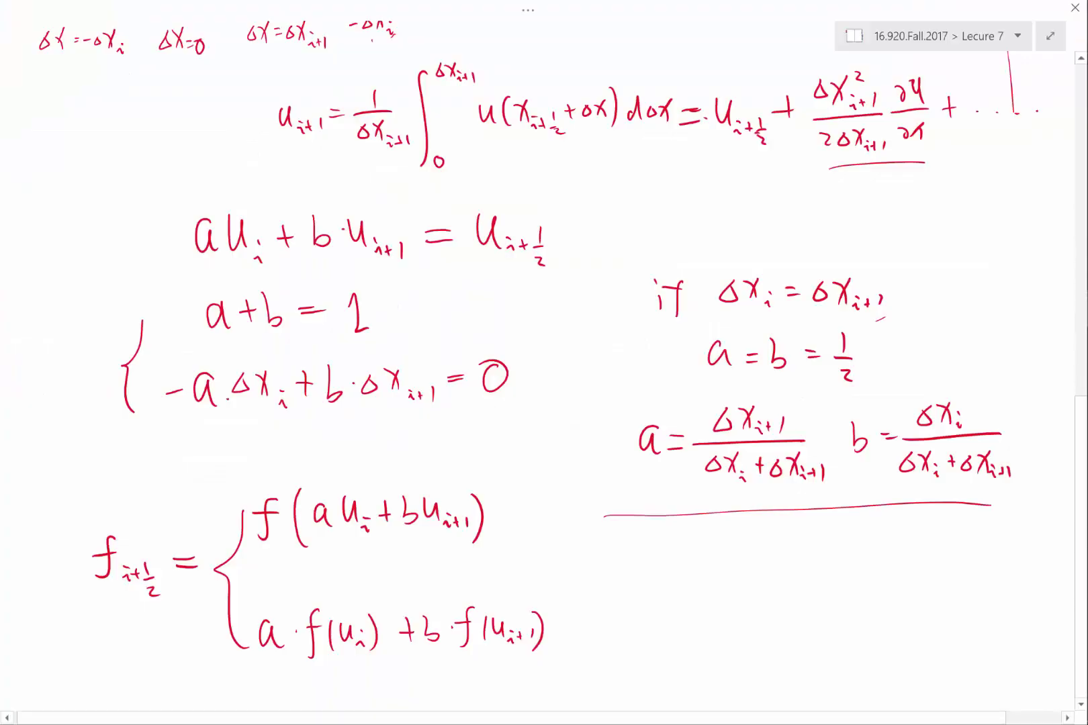
- Handwrite u = sin(2πx) below the flux formula
{"action": "scroll", "coordinate": [537, 363], "scroll_direction": "down", "scroll_amount": 7}
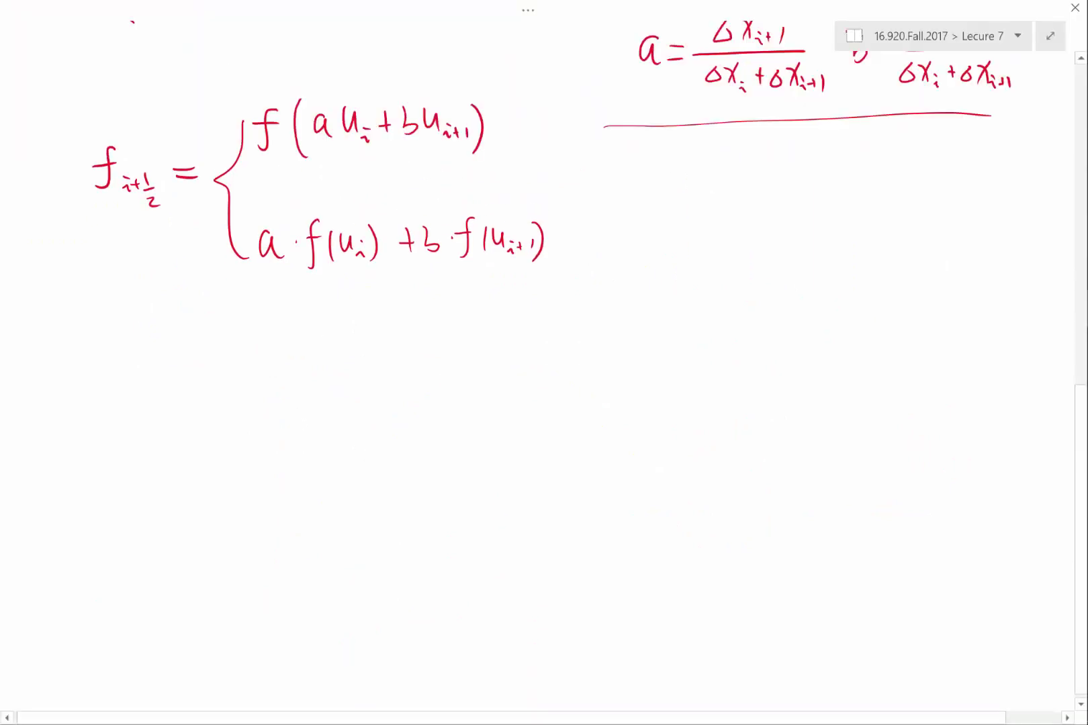
{"action": "left_click_drag", "start_coordinate": [81, 315], "coordinate": [102, 335]}
{"action": "left_click_drag", "start_coordinate": [109, 321], "coordinate": [141, 334]}
{"action": "left_click_drag", "start_coordinate": [160, 323], "coordinate": [199, 348]}
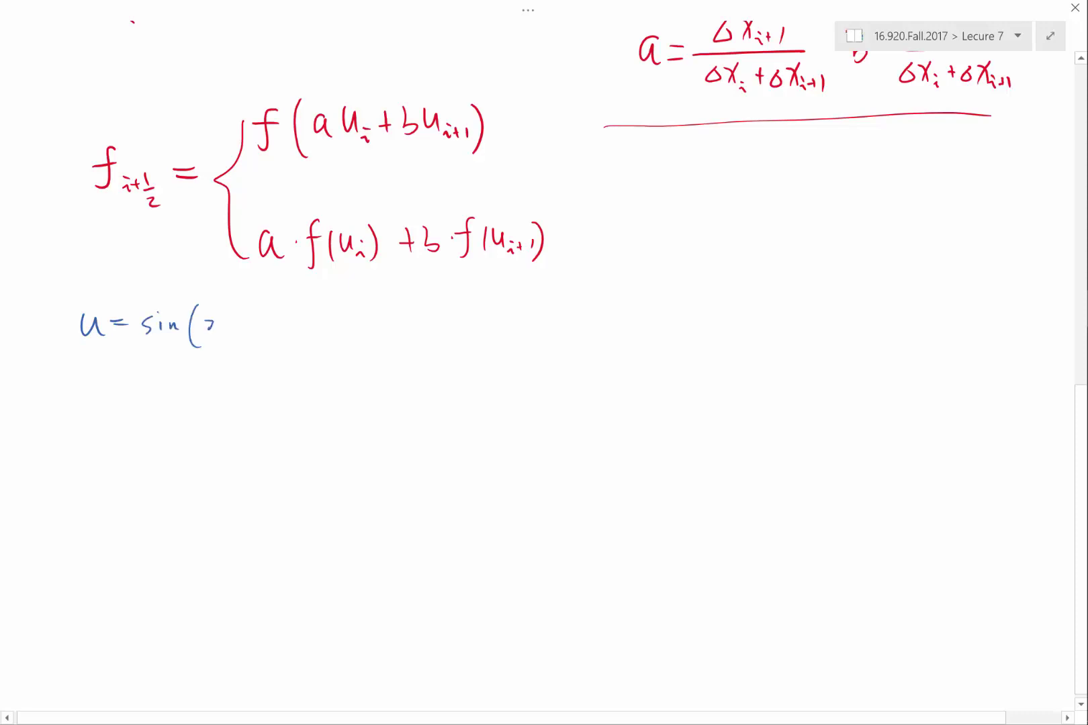
{"action": "right_click", "coordinate": [205, 321]}
{"action": "key", "text": "Escape"}
{"action": "left_click_drag", "start_coordinate": [209, 318], "coordinate": [221, 330]}
{"action": "mouse_move", "coordinate": [227, 316]}
{"action": "left_mouse_down"}
{"action": "mouse_move", "coordinate": [241, 333]}
{"action": "mouse_move", "coordinate": [270, 329]}
{"action": "mouse_move", "coordinate": [260, 331]}
{"action": "left_mouse_up"}
{"action": "left_click_drag", "start_coordinate": [278, 300], "coordinate": [282, 336]}
- Write u_i = 1/Δx_i followed by an integral sign with its limits
{"action": "mouse_move", "coordinate": [86, 392]}
{"action": "left_mouse_down"}
{"action": "mouse_move", "coordinate": [110, 421]}
{"action": "mouse_move", "coordinate": [146, 401]}
{"action": "left_mouse_up"}
{"action": "left_click_drag", "start_coordinate": [135, 405], "coordinate": [146, 405]}
{"action": "mouse_move", "coordinate": [184, 376]}
{"action": "left_mouse_down"}
{"action": "mouse_move", "coordinate": [184, 396]}
{"action": "mouse_move", "coordinate": [205, 405]}
{"action": "left_mouse_up"}
{"action": "mouse_move", "coordinate": [176, 419]}
{"action": "left_mouse_down"}
{"action": "mouse_move", "coordinate": [169, 431]}
{"action": "mouse_move", "coordinate": [187, 422]}
{"action": "left_mouse_up"}
{"action": "mouse_move", "coordinate": [192, 417]}
{"action": "left_mouse_down"}
{"action": "mouse_move", "coordinate": [207, 436]}
{"action": "mouse_move", "coordinate": [196, 438]}
{"action": "left_mouse_up"}
{"action": "left_click_drag", "start_coordinate": [210, 440], "coordinate": [214, 447]}
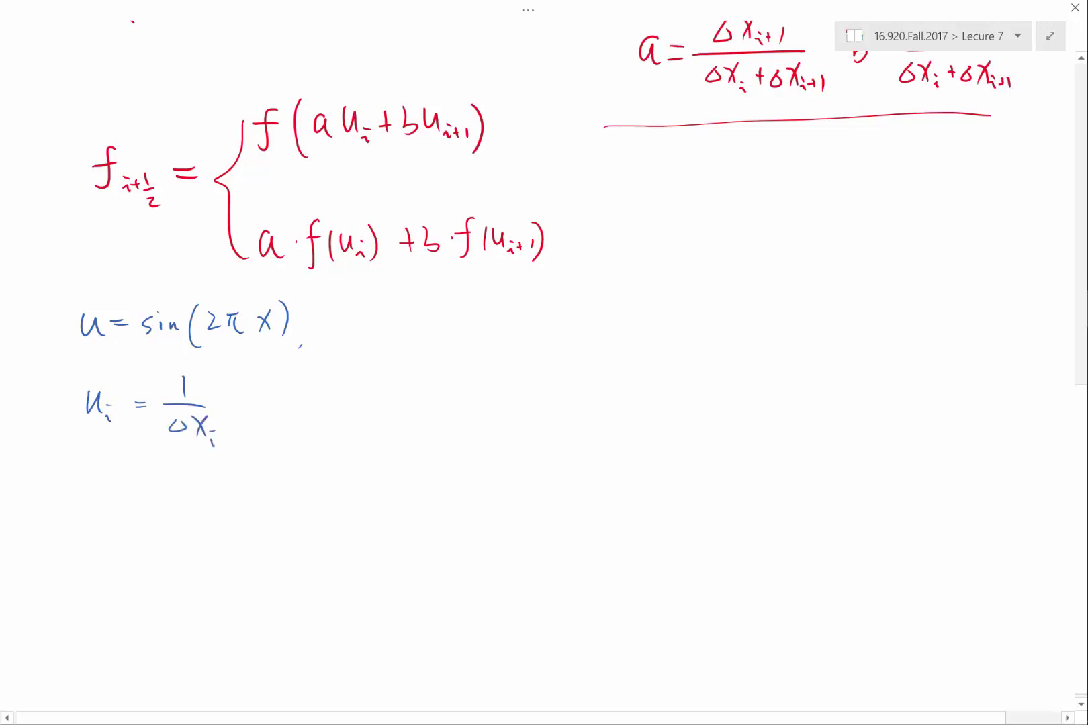
{"action": "mouse_move", "coordinate": [245, 370]}
{"action": "left_mouse_down"}
{"action": "mouse_move", "coordinate": [227, 451]}
{"action": "mouse_move", "coordinate": [255, 457]}
{"action": "mouse_move", "coordinate": [246, 452]}
{"action": "mouse_move", "coordinate": [275, 458]}
{"action": "left_mouse_up"}
{"action": "left_click_drag", "start_coordinate": [283, 447], "coordinate": [295, 469]}
{"action": "left_click_drag", "start_coordinate": [251, 359], "coordinate": [260, 374]}
{"action": "mouse_move", "coordinate": [262, 358]}
{"action": "left_mouse_down"}
{"action": "mouse_move", "coordinate": [255, 375]}
{"action": "mouse_move", "coordinate": [289, 373]}
{"action": "mouse_move", "coordinate": [312, 423]}
{"action": "left_mouse_up"}
- Write the integrand sin(2πx) dx
{"action": "mouse_move", "coordinate": [325, 410]}
{"action": "left_mouse_down"}
{"action": "mouse_move", "coordinate": [326, 421]}
{"action": "mouse_move", "coordinate": [364, 426]}
{"action": "left_mouse_up"}
{"action": "mouse_move", "coordinate": [368, 406]}
{"action": "left_mouse_down"}
{"action": "mouse_move", "coordinate": [374, 418]}
{"action": "mouse_move", "coordinate": [411, 415]}
{"action": "mouse_move", "coordinate": [402, 412]}
{"action": "left_mouse_up"}
{"action": "left_click_drag", "start_coordinate": [413, 394], "coordinate": [416, 422]}
{"action": "mouse_move", "coordinate": [444, 406]}
{"action": "left_mouse_down"}
{"action": "mouse_move", "coordinate": [438, 415]}
{"action": "mouse_move", "coordinate": [451, 416]}
{"action": "left_mouse_up"}
{"action": "left_click_drag", "start_coordinate": [462, 392], "coordinate": [470, 415]}
{"action": "mouse_move", "coordinate": [478, 393]}
{"action": "left_mouse_down"}
{"action": "mouse_move", "coordinate": [461, 417]}
{"action": "mouse_move", "coordinate": [527, 406]}
{"action": "mouse_move", "coordinate": [528, 421]}
{"action": "left_mouse_up"}
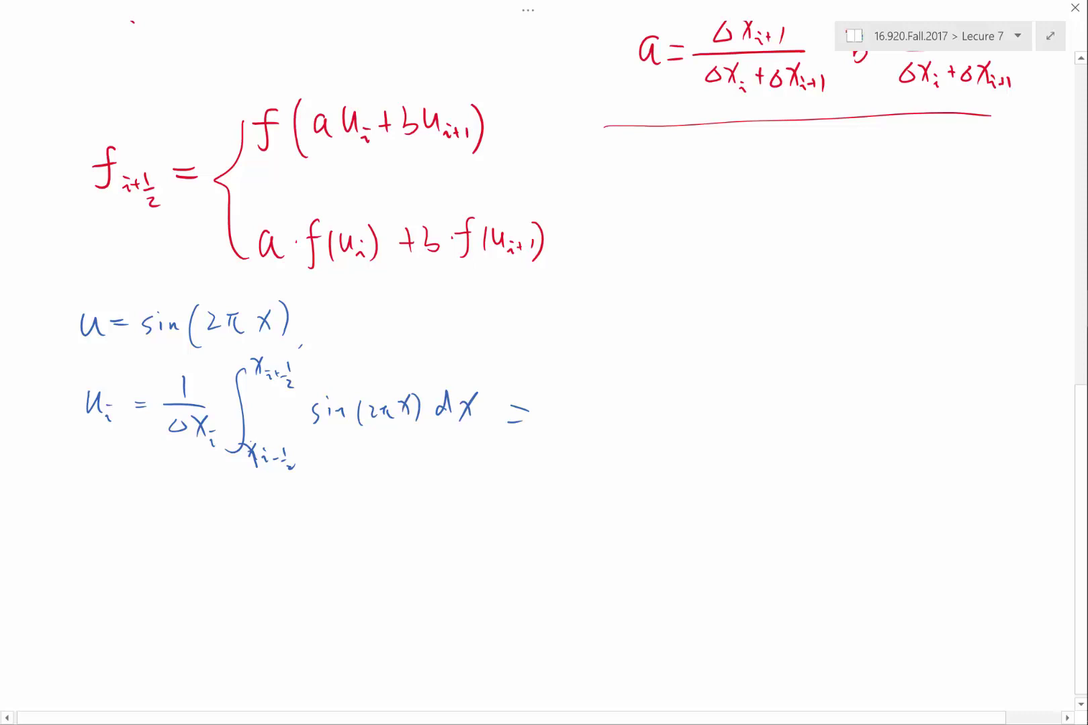
- Start the result with the fraction 1/(2πΔx_i)
{"action": "left_click_drag", "start_coordinate": [551, 408], "coordinate": [629, 400]}
{"action": "left_click_drag", "start_coordinate": [597, 363], "coordinate": [597, 386]}
{"action": "left_click_drag", "start_coordinate": [558, 430], "coordinate": [570, 443]}
{"action": "left_click_drag", "start_coordinate": [576, 434], "coordinate": [592, 443]}
{"action": "left_click_drag", "start_coordinate": [612, 430], "coordinate": [624, 424]}
{"action": "left_click_drag", "start_coordinate": [621, 422], "coordinate": [630, 440]}
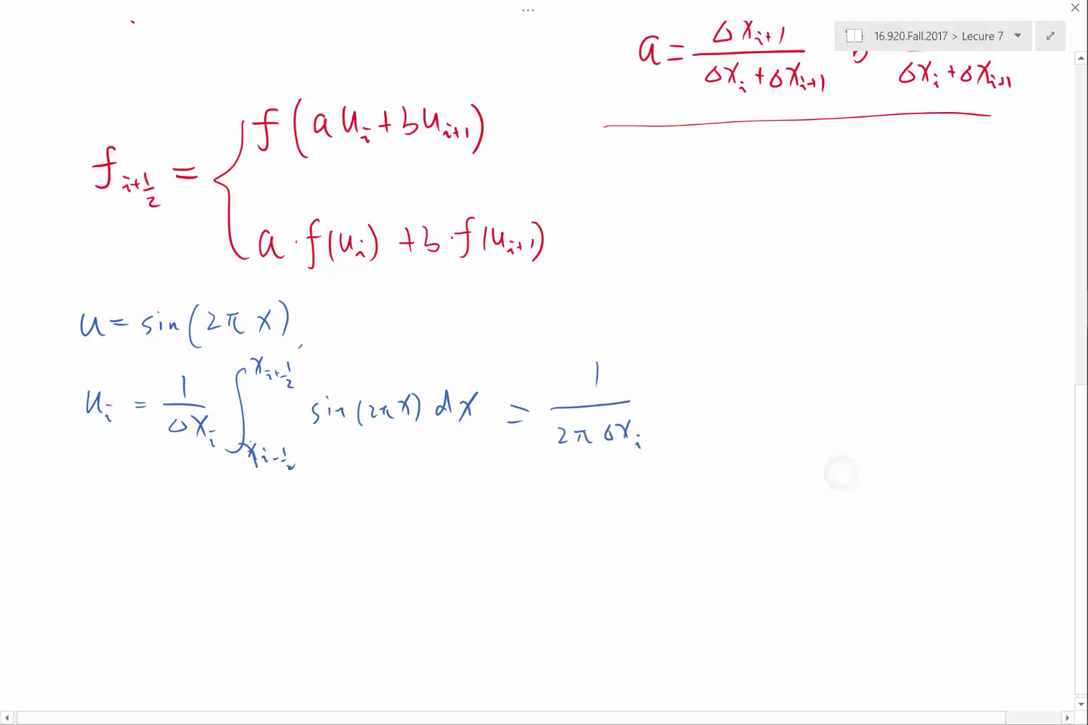
- Write the bracket (cos x_{i−1/2} − cos x_{i+1/2}) after the fraction
{"action": "mouse_move", "coordinate": [680, 392]}
{"action": "left_mouse_down"}
{"action": "mouse_move", "coordinate": [673, 410]}
{"action": "mouse_move", "coordinate": [692, 402]}
{"action": "left_mouse_up"}
{"action": "mouse_move", "coordinate": [713, 396]}
{"action": "left_mouse_down"}
{"action": "mouse_move", "coordinate": [705, 410]}
{"action": "mouse_move", "coordinate": [740, 415]}
{"action": "left_mouse_up"}
{"action": "mouse_move", "coordinate": [752, 386]}
{"action": "left_mouse_down"}
{"action": "mouse_move", "coordinate": [736, 416]}
{"action": "mouse_move", "coordinate": [772, 422]}
{"action": "left_mouse_up"}
{"action": "left_click_drag", "start_coordinate": [781, 411], "coordinate": [792, 437]}
{"action": "left_click_drag", "start_coordinate": [665, 365], "coordinate": [673, 431]}
{"action": "left_click_drag", "start_coordinate": [802, 403], "coordinate": [837, 409]}
{"action": "left_click_drag", "start_coordinate": [845, 405], "coordinate": [891, 419]}
{"action": "mouse_move", "coordinate": [899, 389]}
{"action": "left_mouse_down"}
{"action": "mouse_move", "coordinate": [884, 418]}
{"action": "mouse_move", "coordinate": [919, 433]}
{"action": "left_mouse_up"}
{"action": "left_click_drag", "start_coordinate": [924, 421], "coordinate": [928, 444]}
{"action": "left_click_drag", "start_coordinate": [933, 372], "coordinate": [945, 441]}
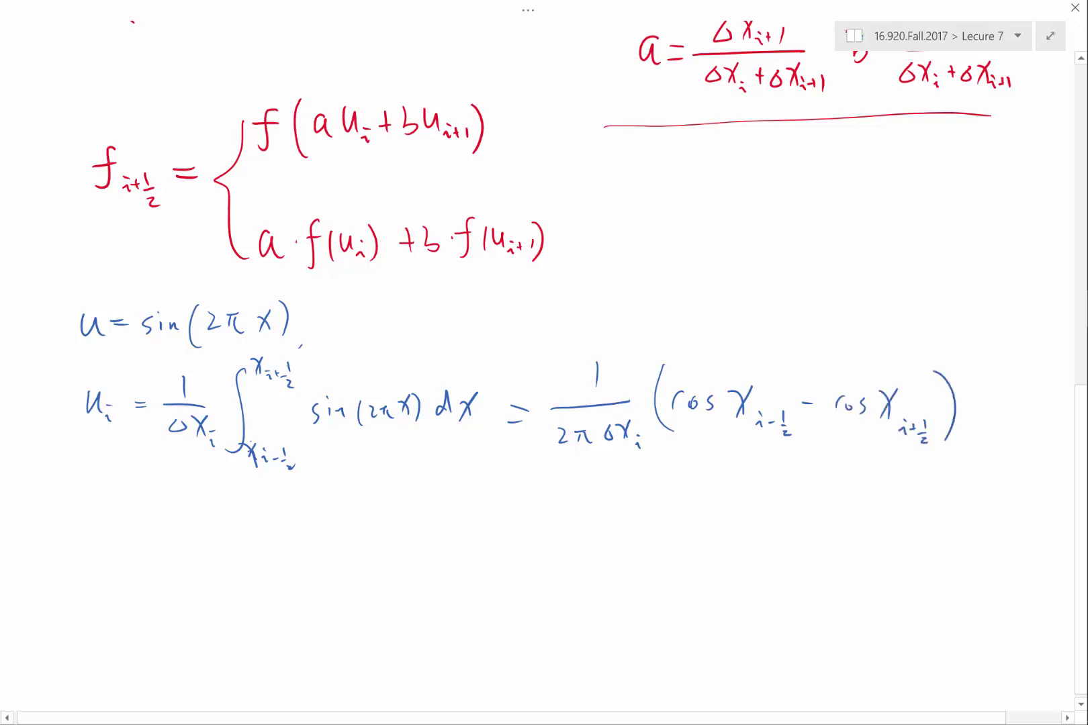
- Add 2π to the arguments of both cosine terms
{"action": "left_click_drag", "start_coordinate": [708, 373], "coordinate": [734, 371]}
{"action": "left_click_drag", "start_coordinate": [728, 372], "coordinate": [730, 379]}
{"action": "left_click_drag", "start_coordinate": [858, 374], "coordinate": [880, 373]}
{"action": "left_click_drag", "start_coordinate": [875, 375], "coordinate": [876, 382]}
- Run u_int = 1/(2*pi)*cos(2*pi*x); while checking the handwritten notes
{"action": "key", "text": "alt+Tab"}
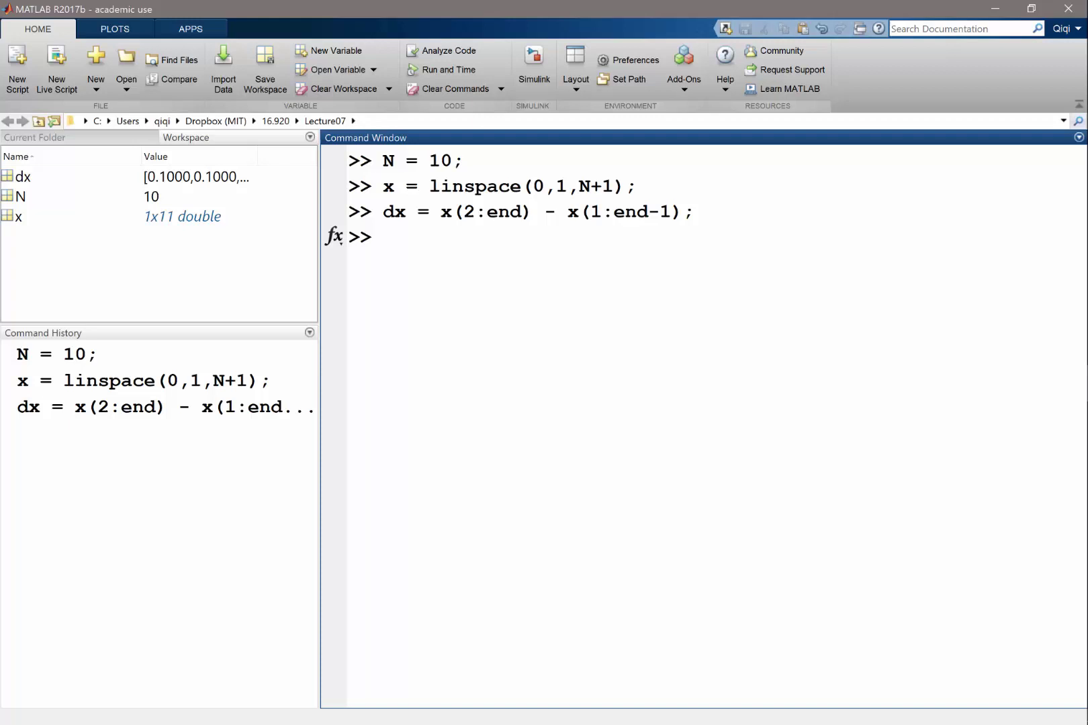
{"action": "type", "text": "u_int ="}
{"action": "key", "text": "alt+Tab"}
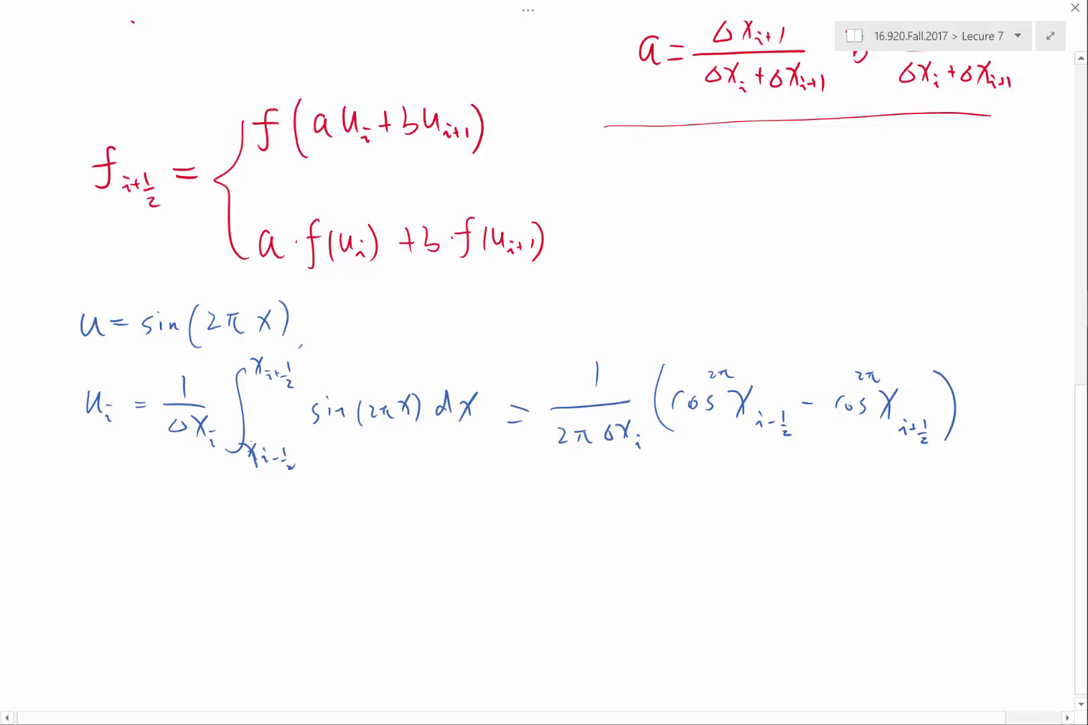
{"action": "key", "text": "alt+Tab"}
{"action": "type", "text": "1"}
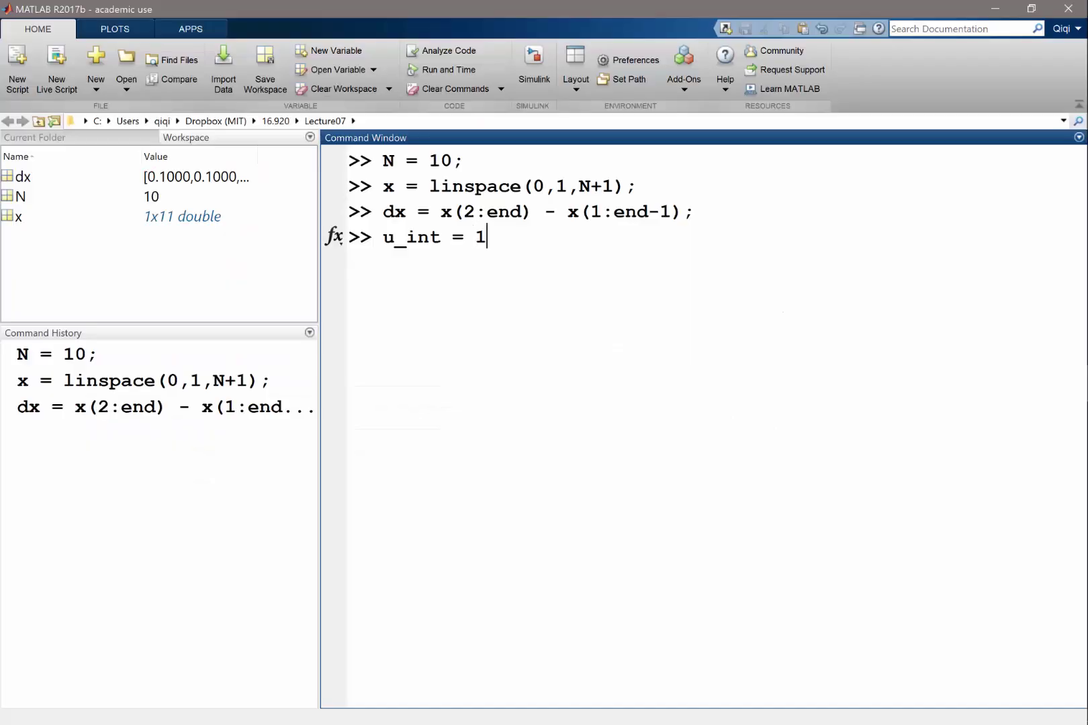
{"action": "type", "text": "/(2*pi*"}
{"action": "key", "text": "alt+Tab"}
{"action": "key", "text": "alt+Tab"}
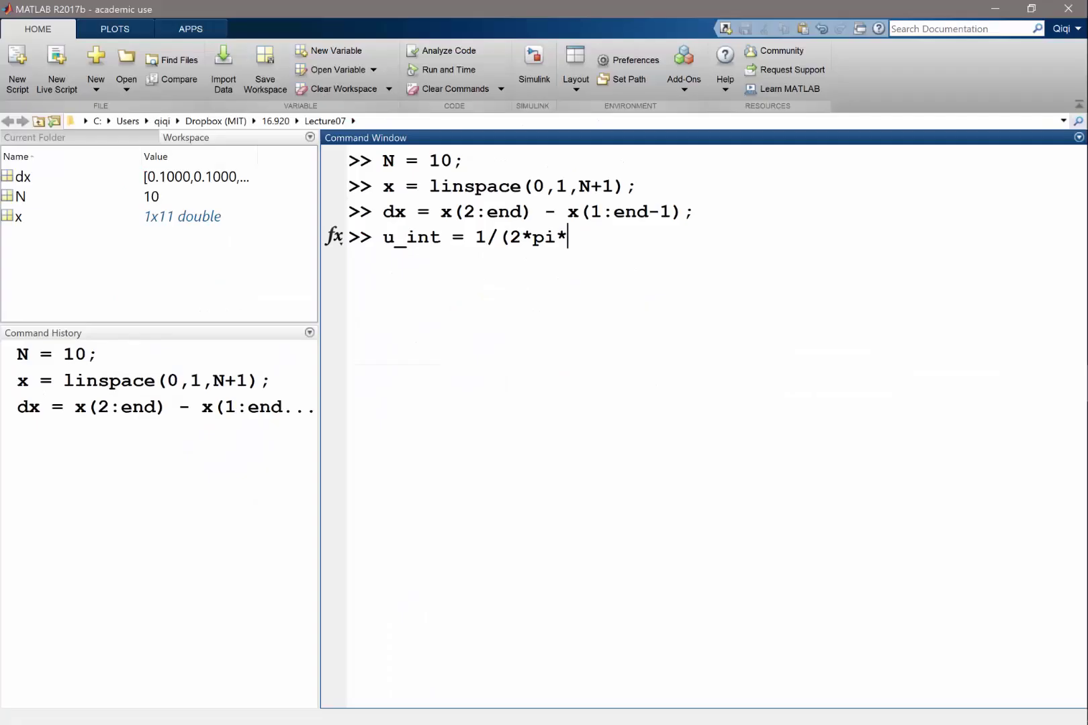
{"action": "key", "text": "alt+Tab"}
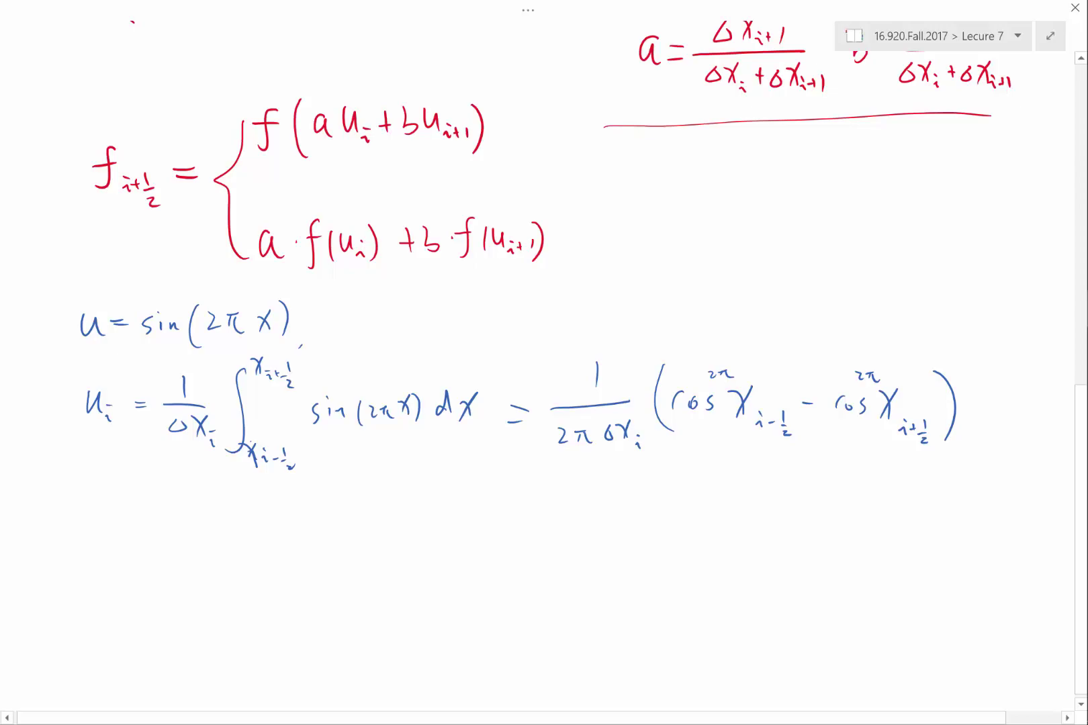
{"action": "key", "text": "alt+Tab"}
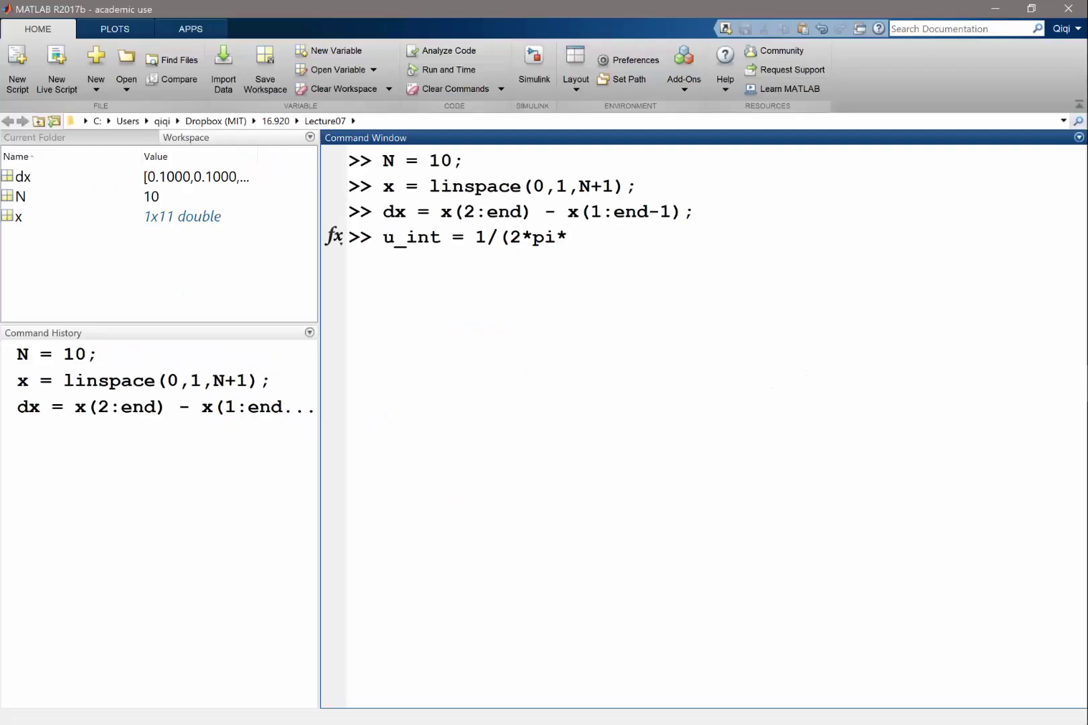
{"action": "key", "text": "BackSpace"}
{"action": "type", "text": ")*"}
{"action": "key", "text": "alt+Tab"}
{"action": "key", "text": "alt+Tab"}
{"action": "type", "text": "cos(2*pi*x)"}
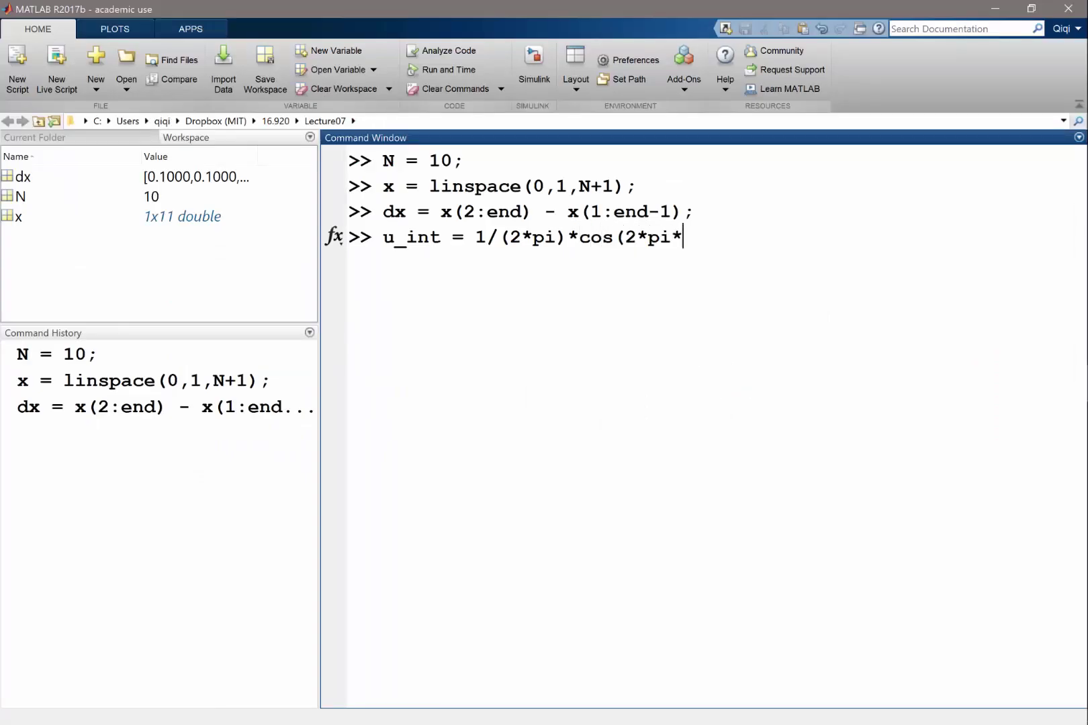
{"action": "type", "text": ";"}
{"action": "key", "text": "Return"}
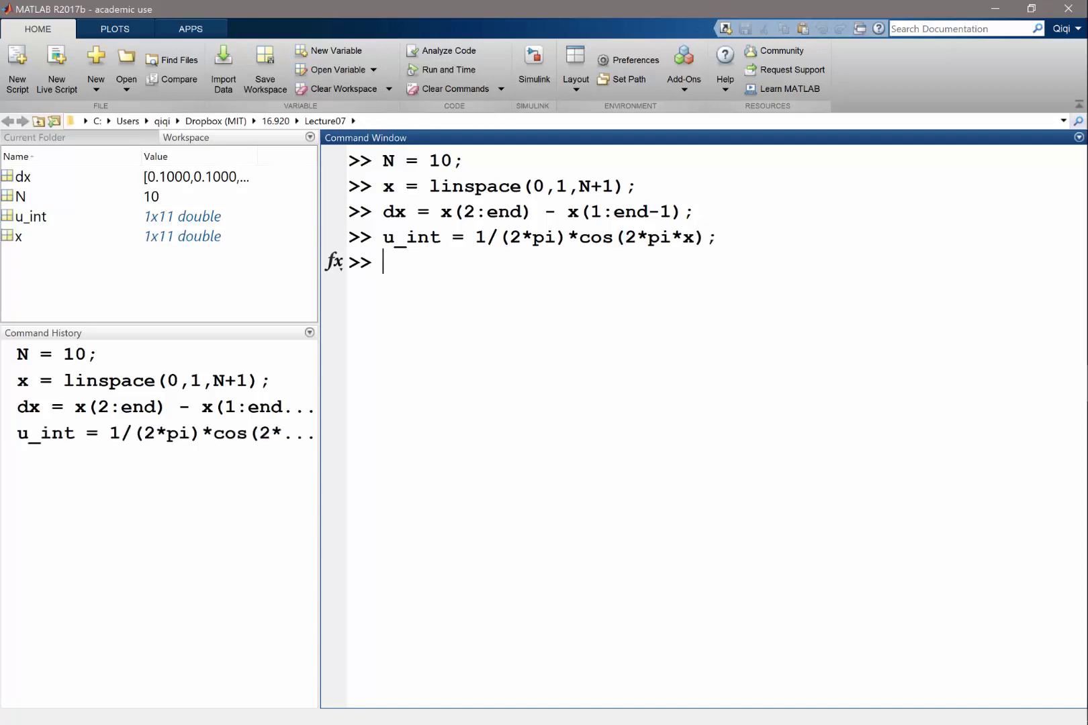
- Rerun the u_int command with a leading minus sign to negate it
{"action": "key", "text": "Up"}
{"action": "key", "text": "Left"}
{"action": "key", "text": "Left"}
{"action": "key", "text": "Left"}
{"action": "key", "text": "Left"}
{"action": "key", "text": "Left"}
{"action": "key", "text": "Left"}
{"action": "key", "text": "Left"}
{"action": "key", "text": "Left"}
{"action": "key", "text": "Left"}
{"action": "key", "text": "Left"}
{"action": "key", "text": "Left"}
{"action": "key", "text": "Left"}
{"action": "key", "text": "Left"}
{"action": "key", "text": "Left"}
{"action": "key", "text": "Left"}
{"action": "key", "text": "Left"}
{"action": "key", "text": "Left"}
{"action": "key", "text": "Left"}
{"action": "key", "text": "Left"}
{"action": "key", "text": "Left"}
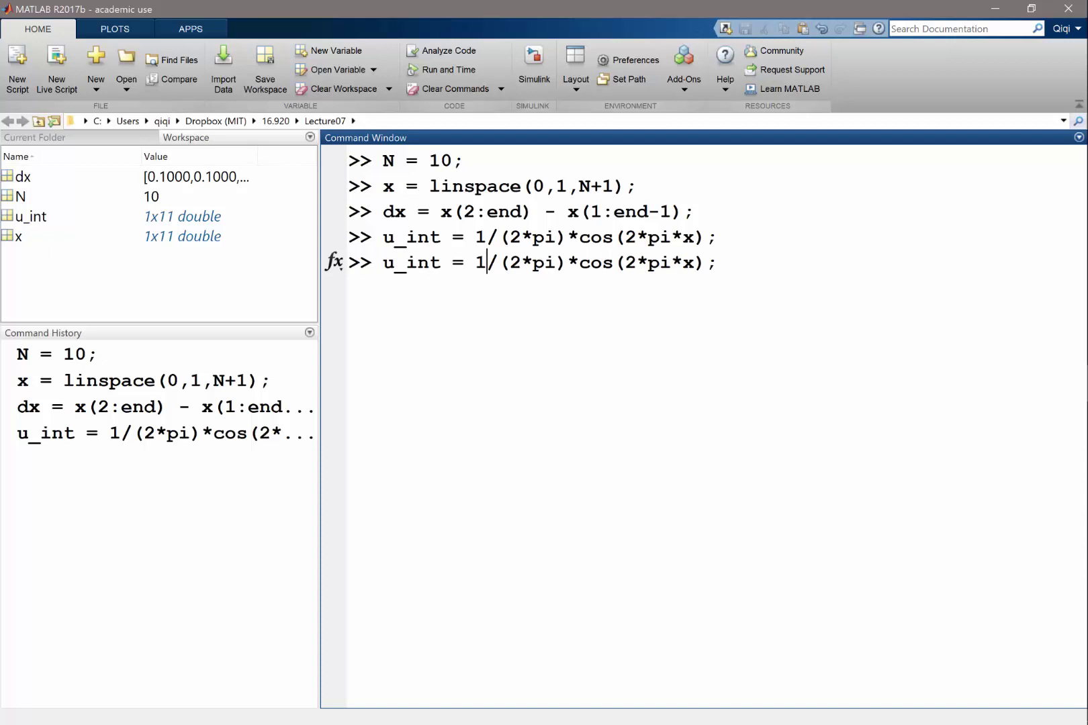
{"action": "key", "text": "Left"}
{"action": "type", "text": "-"}
{"action": "key", "text": "Return"}
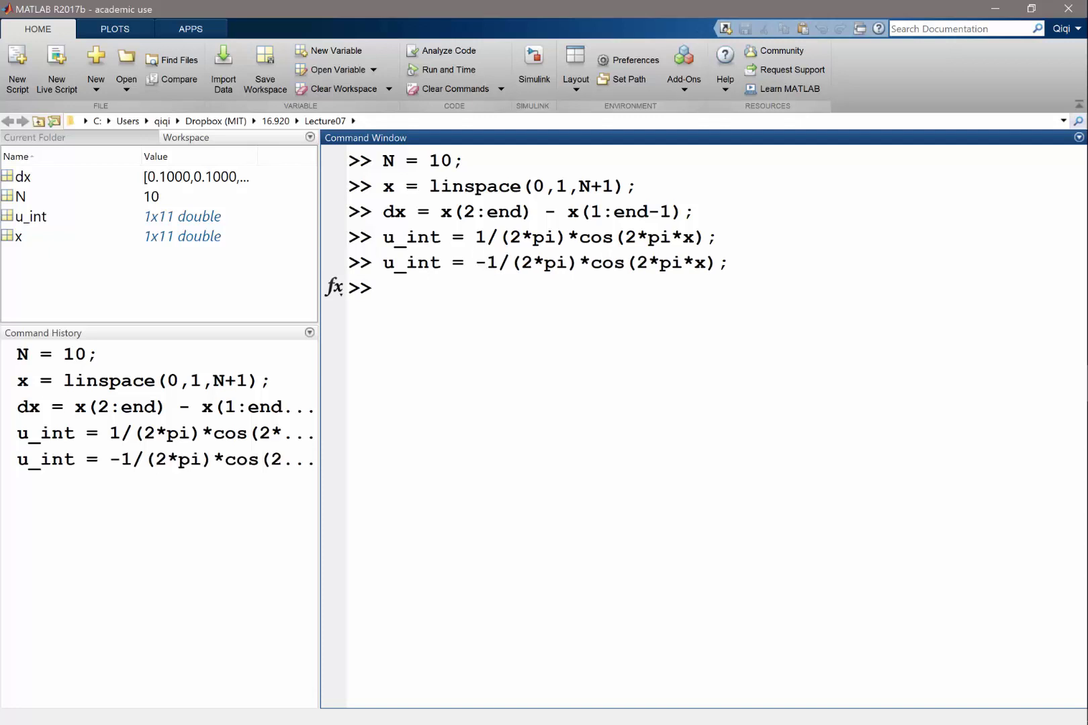
- Compute u = (u_int(2:end) - u_int(1:end-1)) ./ dx
{"action": "type", "text": "u = u_int(2:end) - u("}
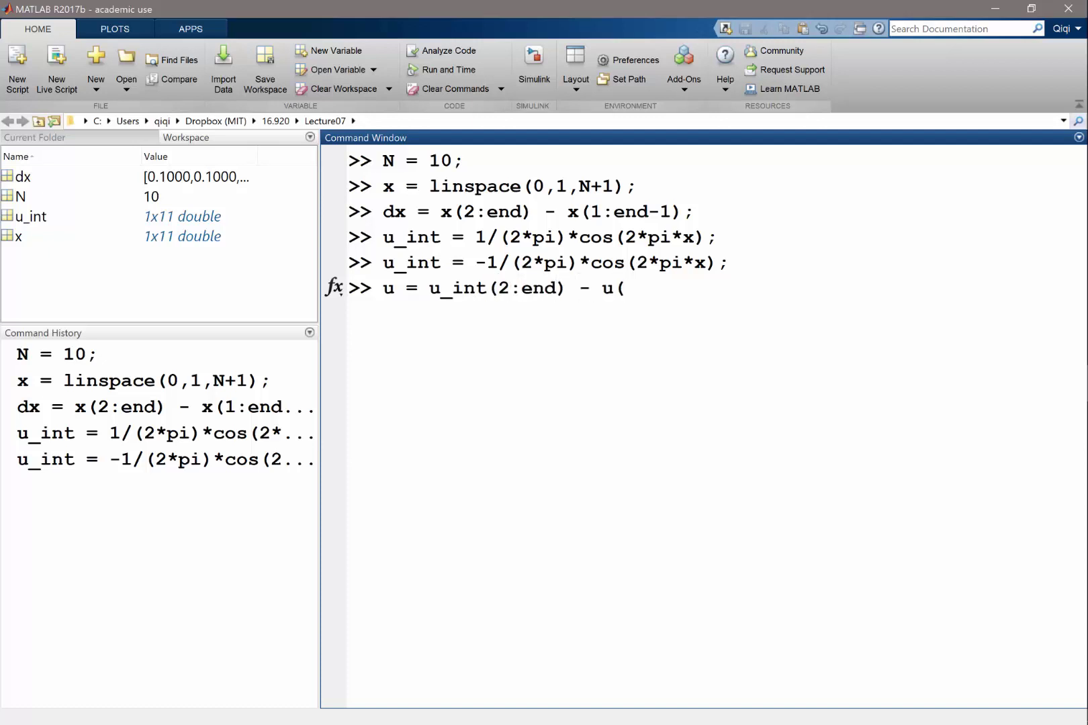
{"action": "key", "text": "BackSpace"}
{"action": "type", "text": "_int(1:end"}
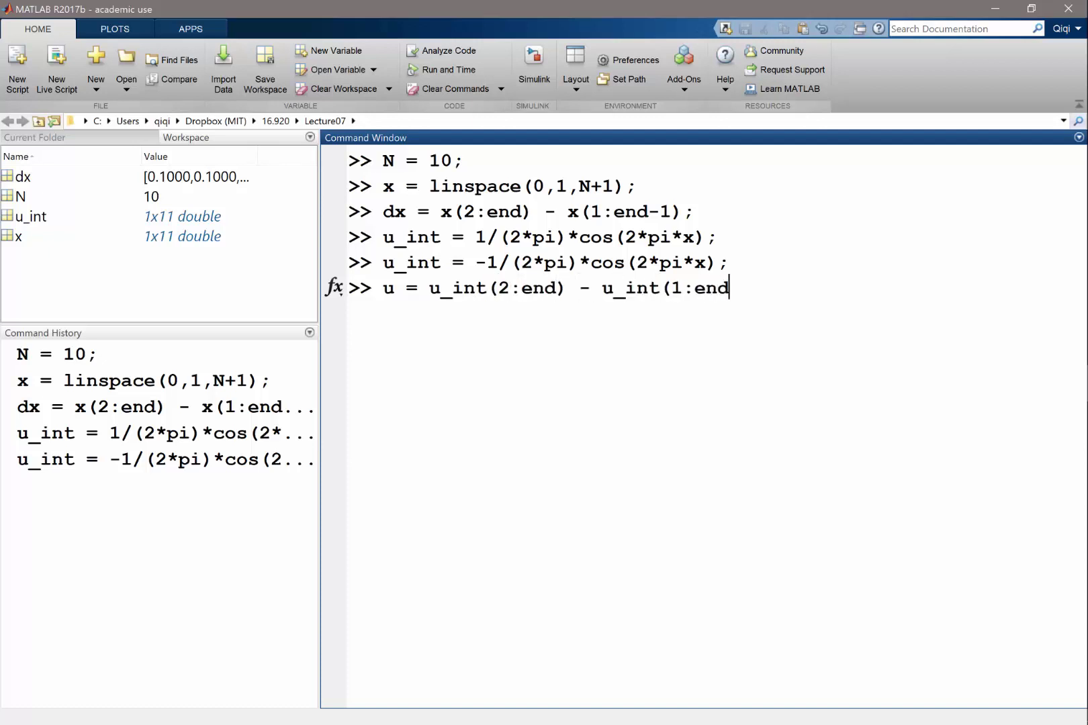
{"action": "type", "text": "-1)"}
{"action": "key", "text": "Left"}
{"action": "key", "text": "Left"}
{"action": "key", "text": "Left"}
{"action": "key", "text": "Left"}
{"action": "key", "text": "Left"}
{"action": "key", "text": "Left"}
{"action": "key", "text": "Left"}
{"action": "key", "text": "Left"}
{"action": "key", "text": "Left"}
{"action": "key", "text": "Left"}
{"action": "key", "text": "Left"}
{"action": "key", "text": "Left"}
{"action": "key", "text": "Left"}
{"action": "key", "text": "Left"}
{"action": "key", "text": "Left"}
{"action": "key", "text": "Left"}
{"action": "key", "text": "Left"}
{"action": "key", "text": "Left"}
{"action": "key", "text": "Left"}
{"action": "key", "text": "Left"}
{"action": "key", "text": "Left"}
{"action": "key", "text": "Left"}
{"action": "key", "text": "Left"}
{"action": "key", "text": "Left"}
{"action": "key", "text": "Left"}
{"action": "key", "text": "Left"}
{"action": "key", "text": "Left"}
{"action": "key", "text": "Left"}
{"action": "type", "text": "("}
{"action": "key", "text": "End"}
{"action": "type", "text": ") "}
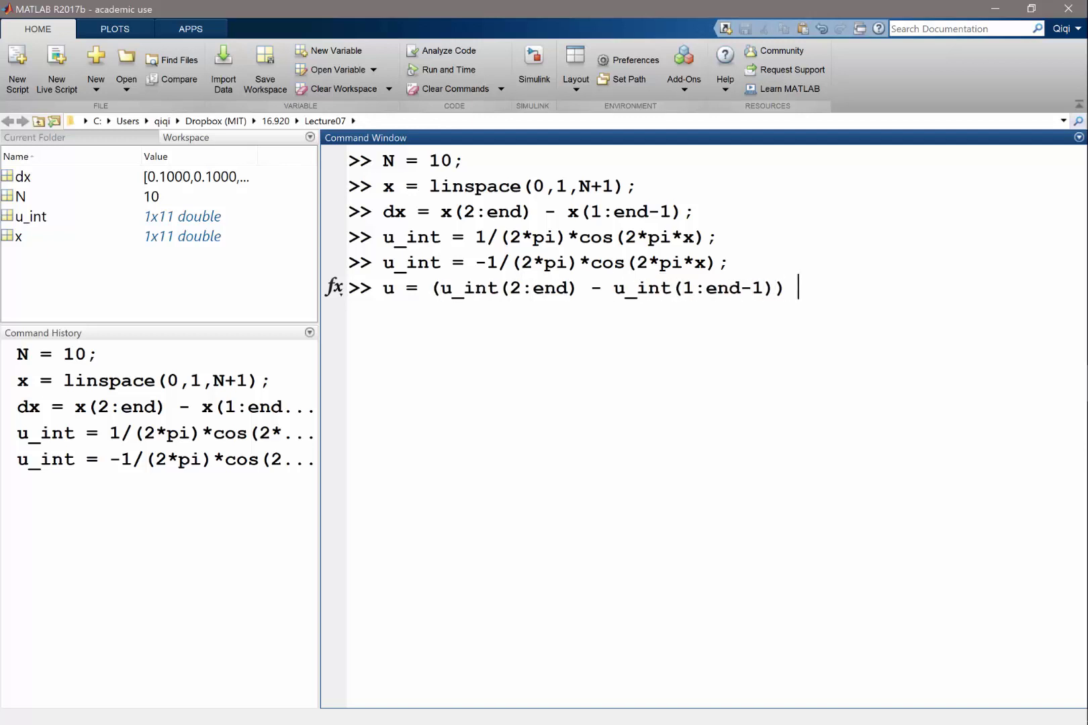
{"action": "type", "text": "./ dx;"}
{"action": "key", "text": "Return"}
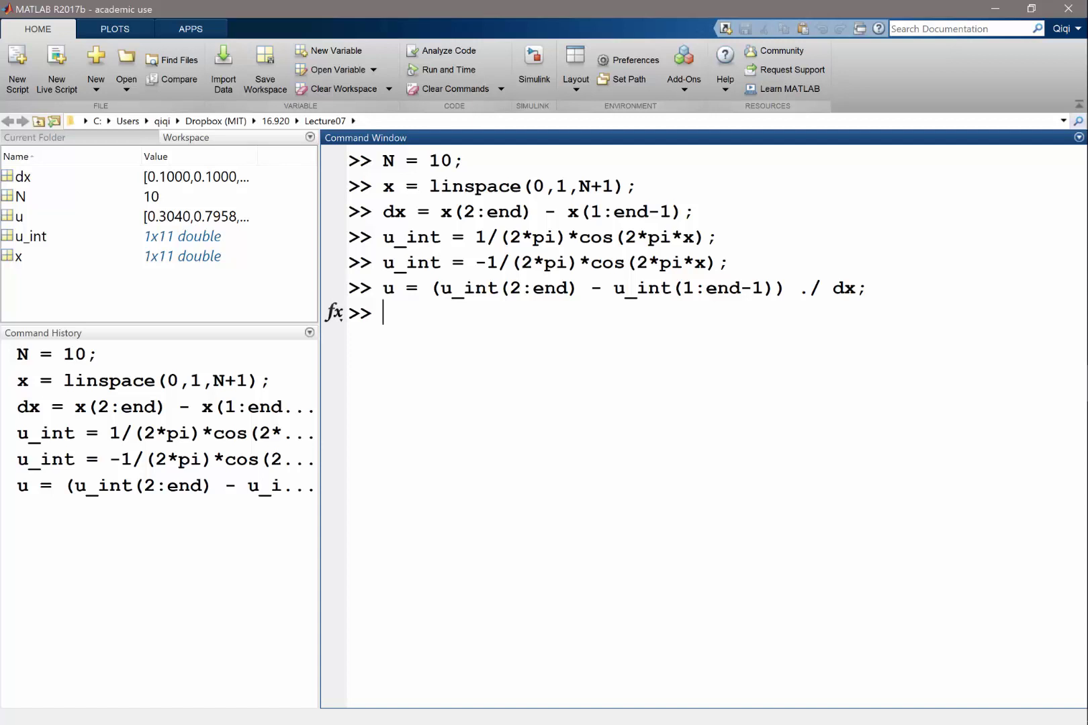
- Plot the cell averages with plot([x(1:end-1); x(2:end)], [u; u])
{"action": "type", "text": "plot(["}
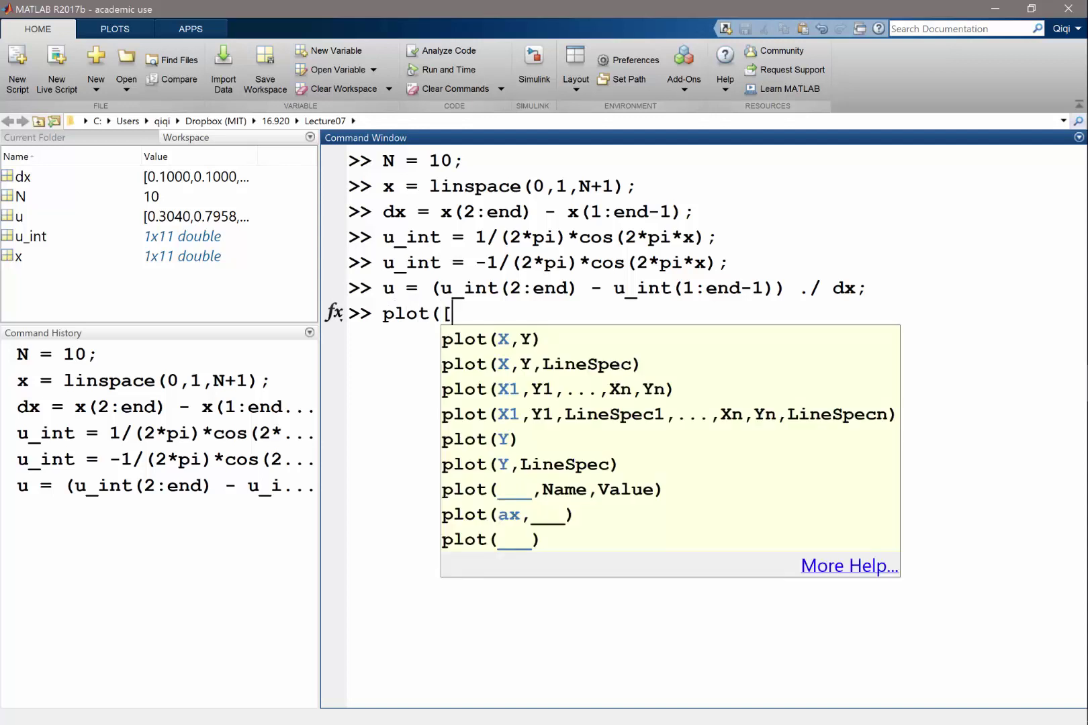
{"action": "type", "text": "x(1:end-1"}
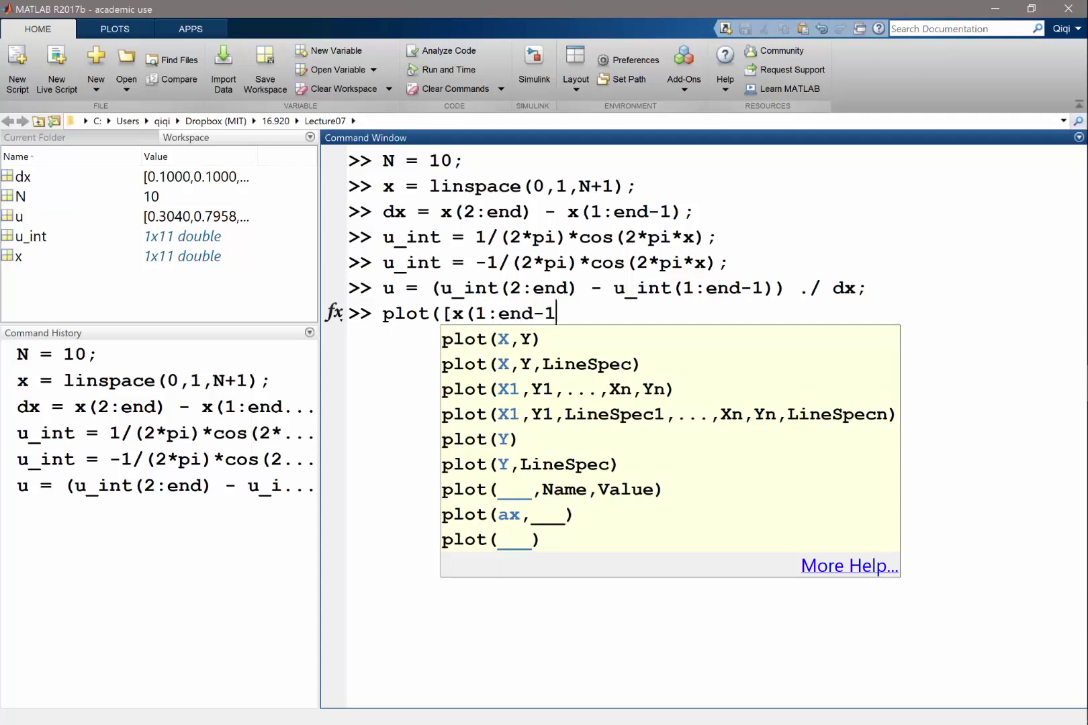
{"action": "type", "text": "); x(2:end)"}
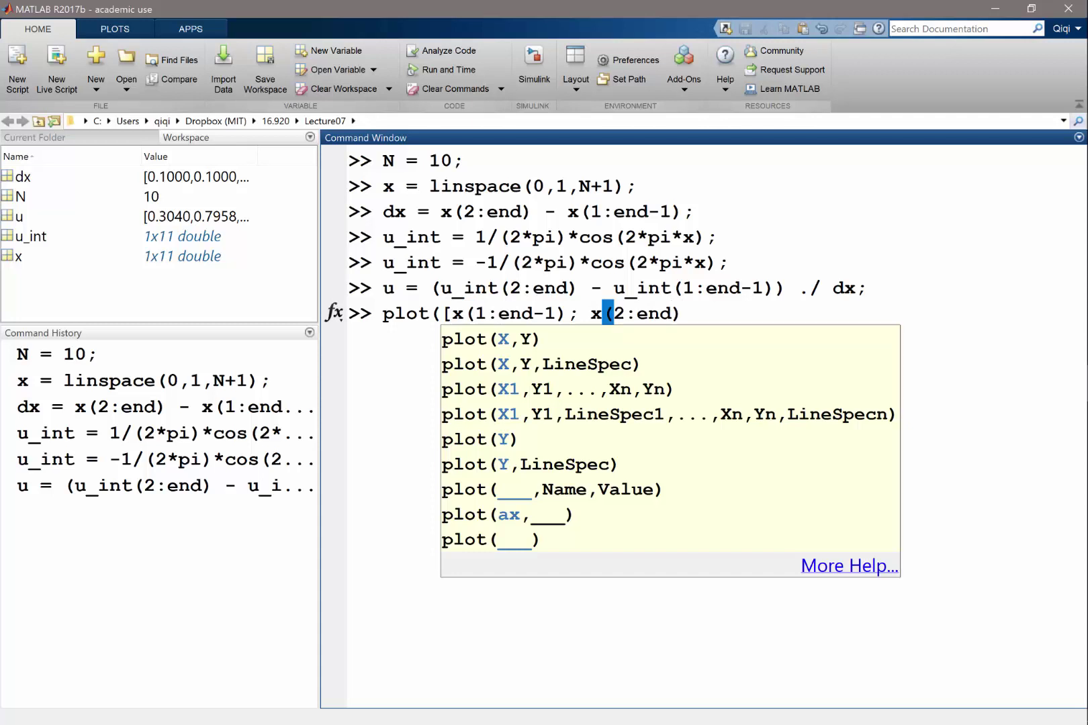
{"action": "type", "text": "],"}
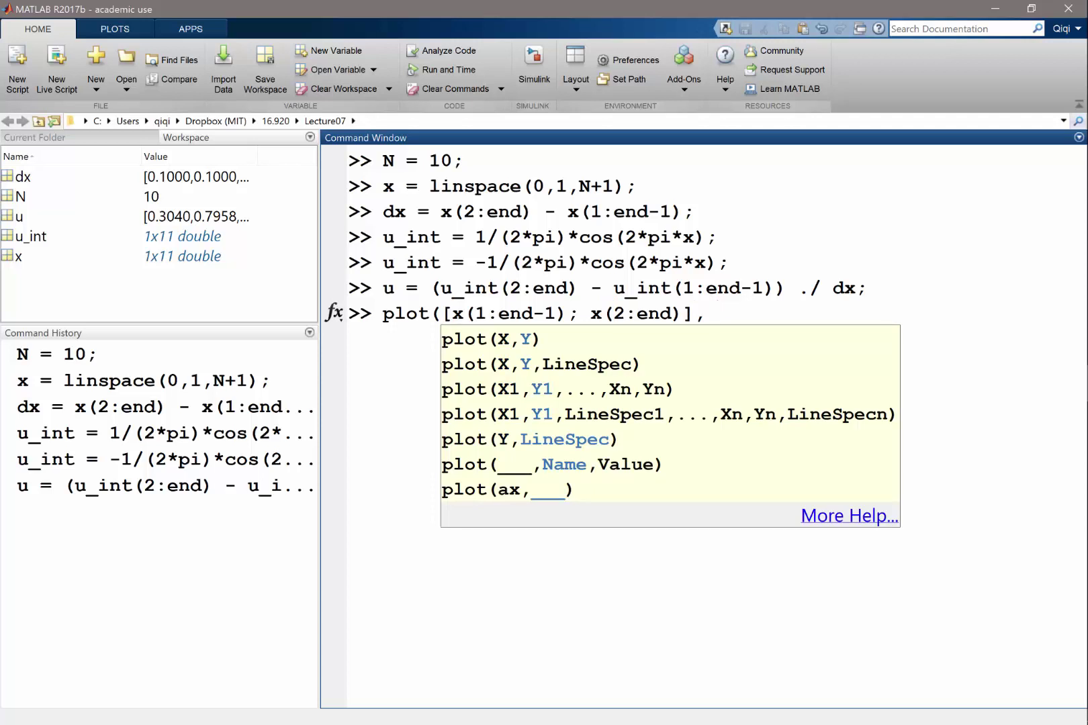
{"action": "type", "text": "[u; u])"}
{"action": "key", "text": "Return"}
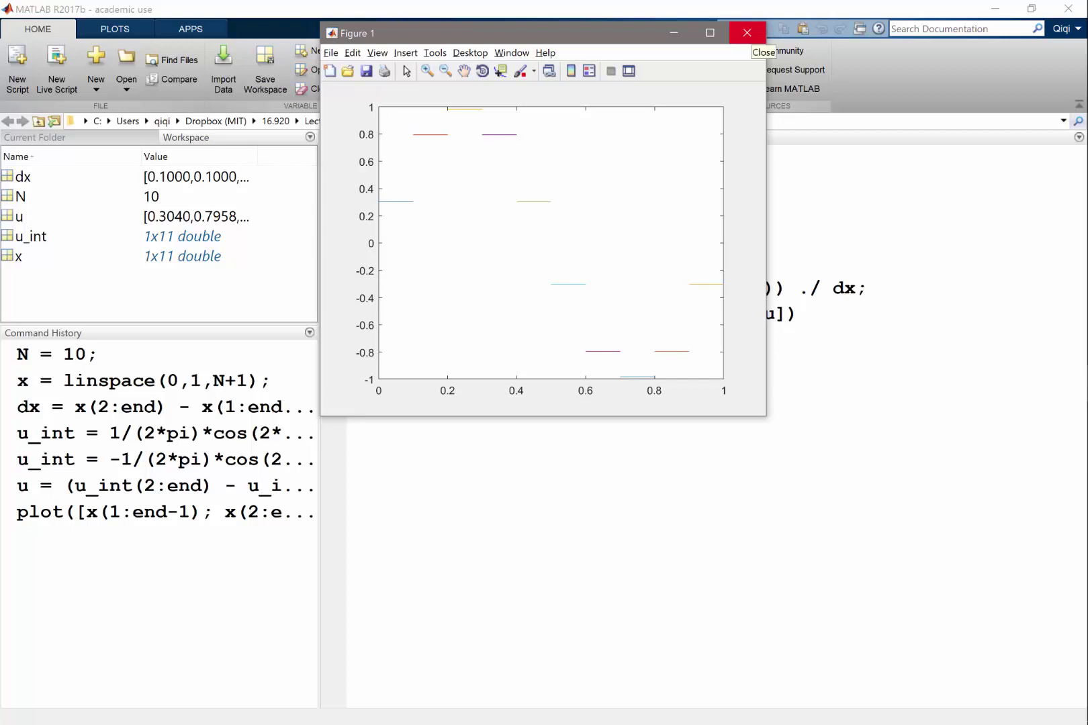
- Close Figure 1 and show the Current Folder file list
{"action": "left_click", "coordinate": [746, 33]}
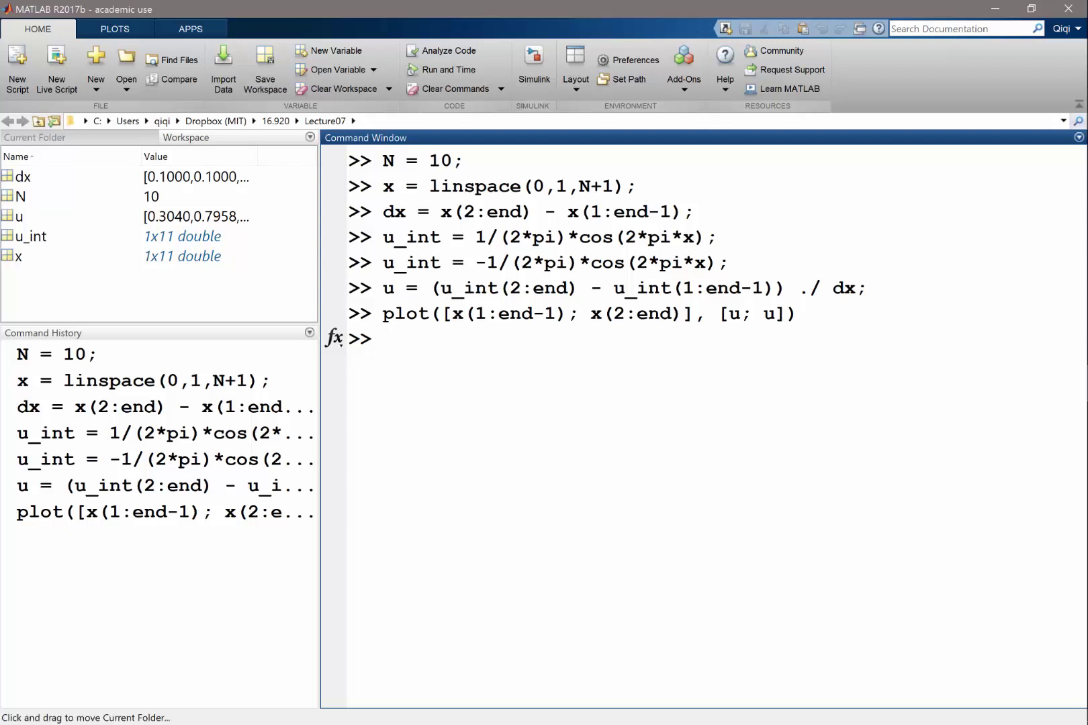
{"action": "left_click", "coordinate": [35, 137]}
{"action": "scroll", "coordinate": [155, 235], "scroll_direction": "down", "scroll_amount": 1}
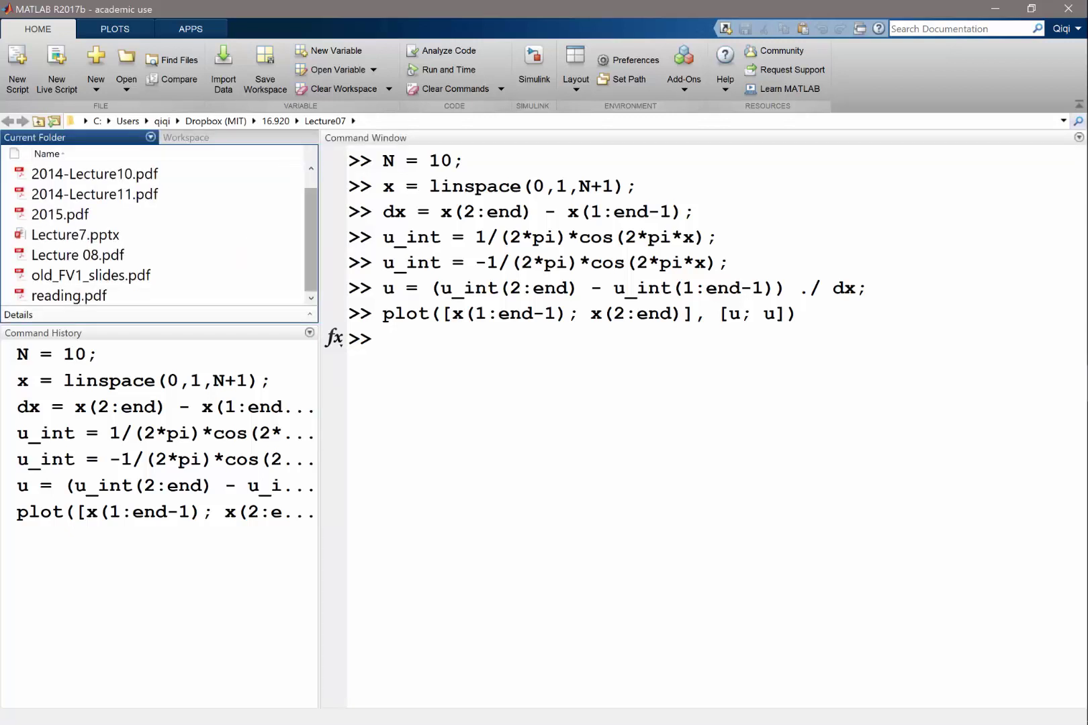
- Create a new function file named ddtFiniteVolume.m in the Lecture07 folder
{"action": "right_click", "coordinate": [291, 280]}
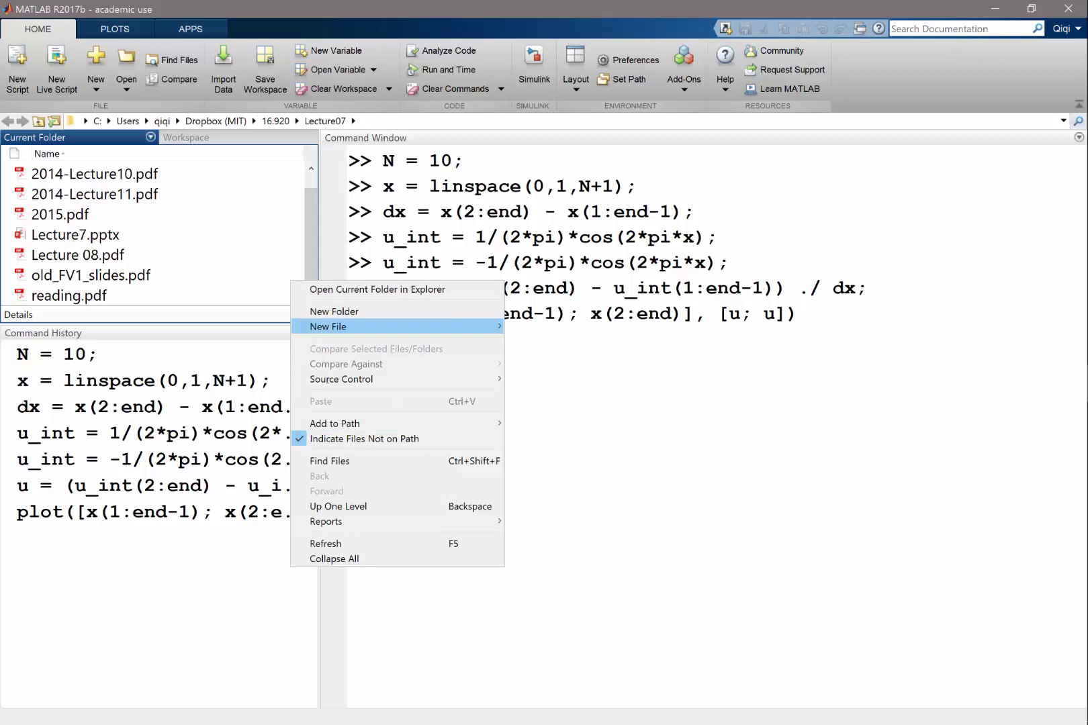
{"action": "mouse_move", "coordinate": [403, 326]}
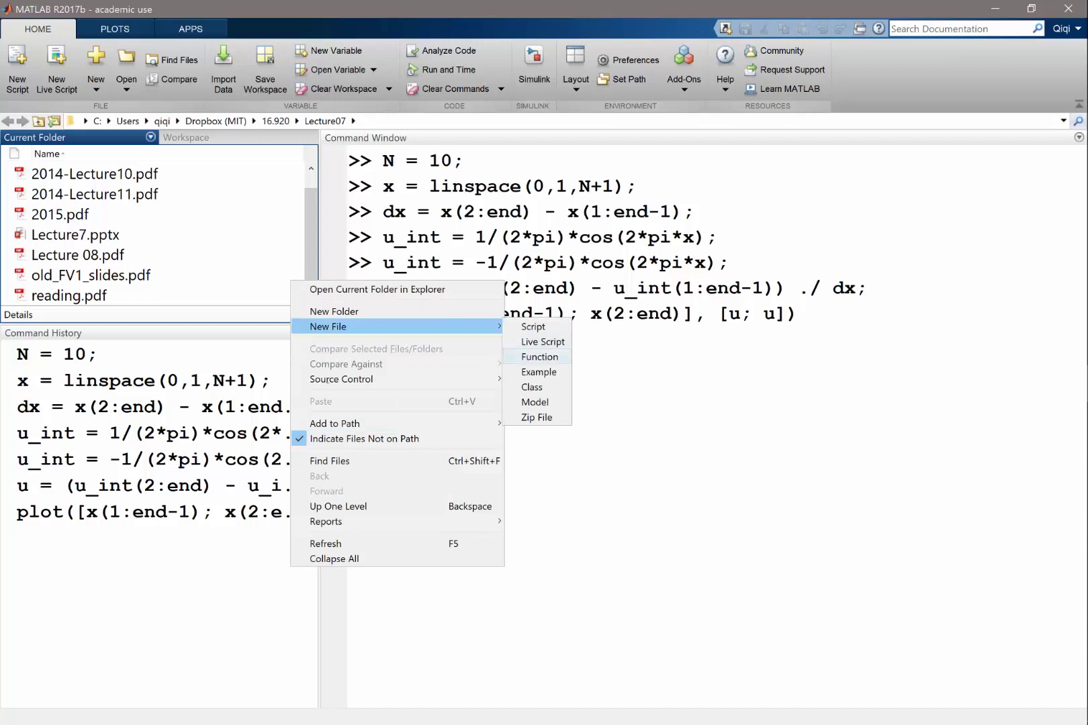
{"action": "left_click", "coordinate": [539, 357]}
{"action": "type", "text": "ddt"}
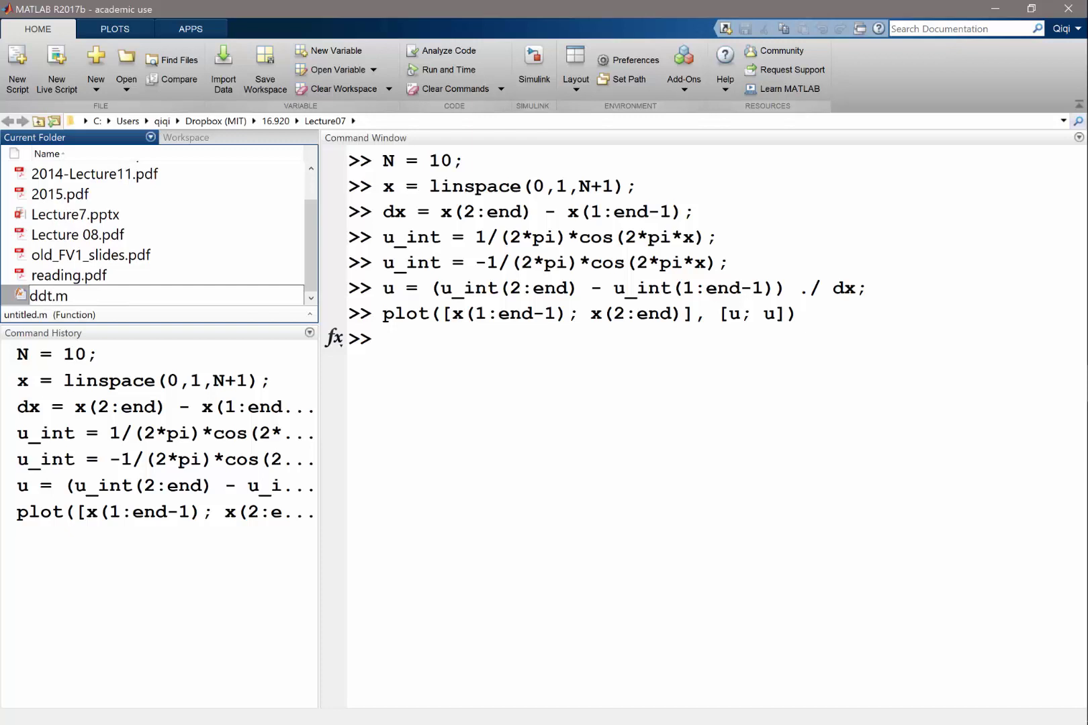
{"action": "type", "text": "FiniteVolume"}
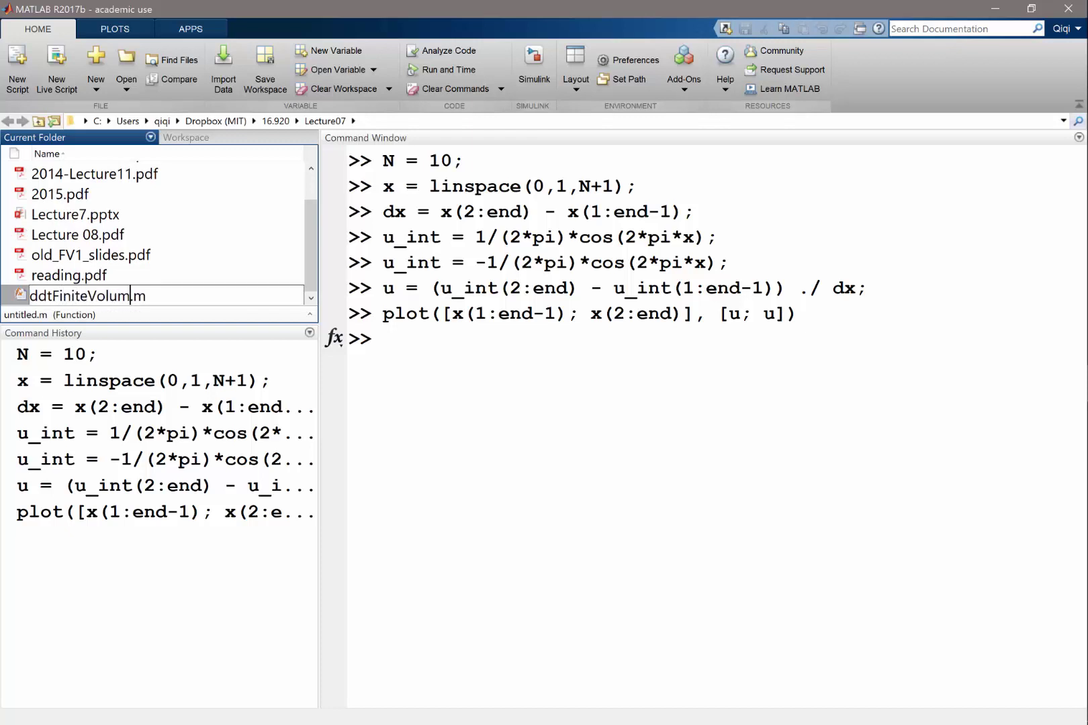
{"action": "key", "text": "Return"}
{"action": "key", "text": "Return"}
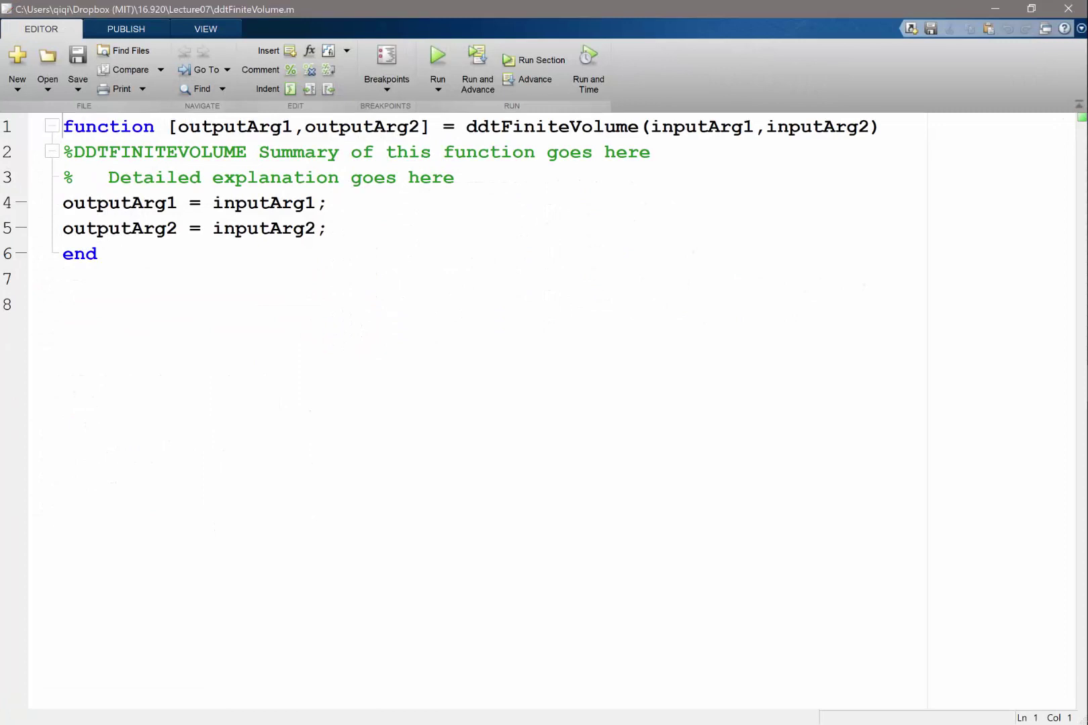
- Change the header to function [dudt] = ddtFiniteVolume(t,u) and save
{"action": "double_click", "coordinate": [702, 126]}
{"action": "type", "text": "t"}
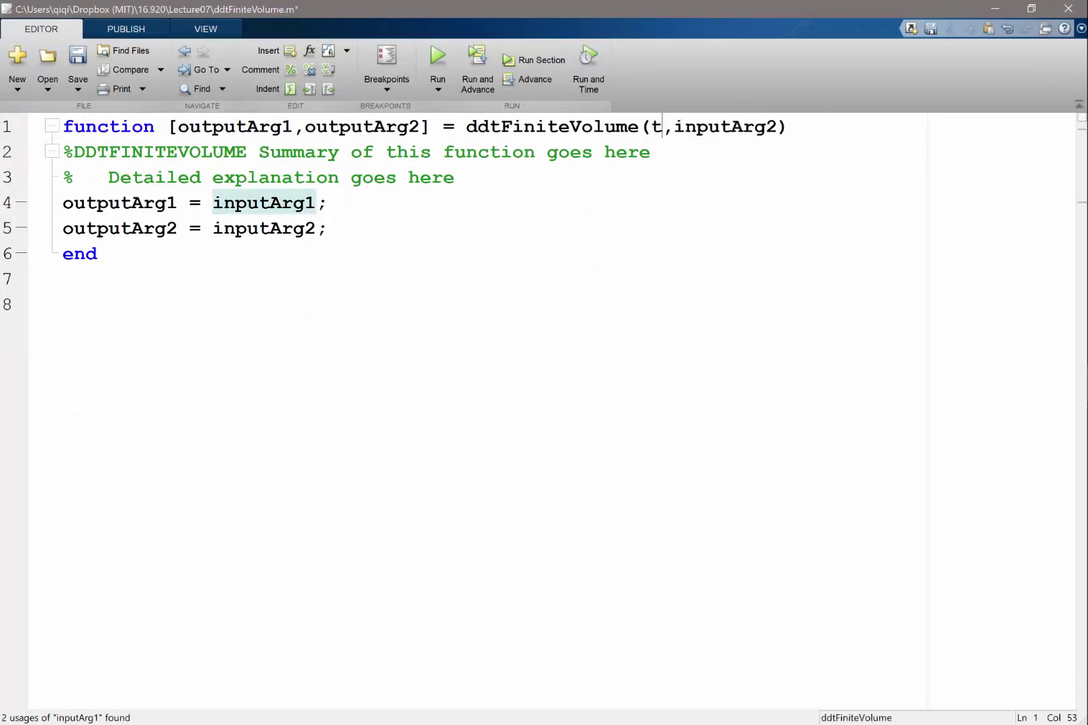
{"action": "double_click", "coordinate": [726, 126]}
{"action": "type", "text": "u"}
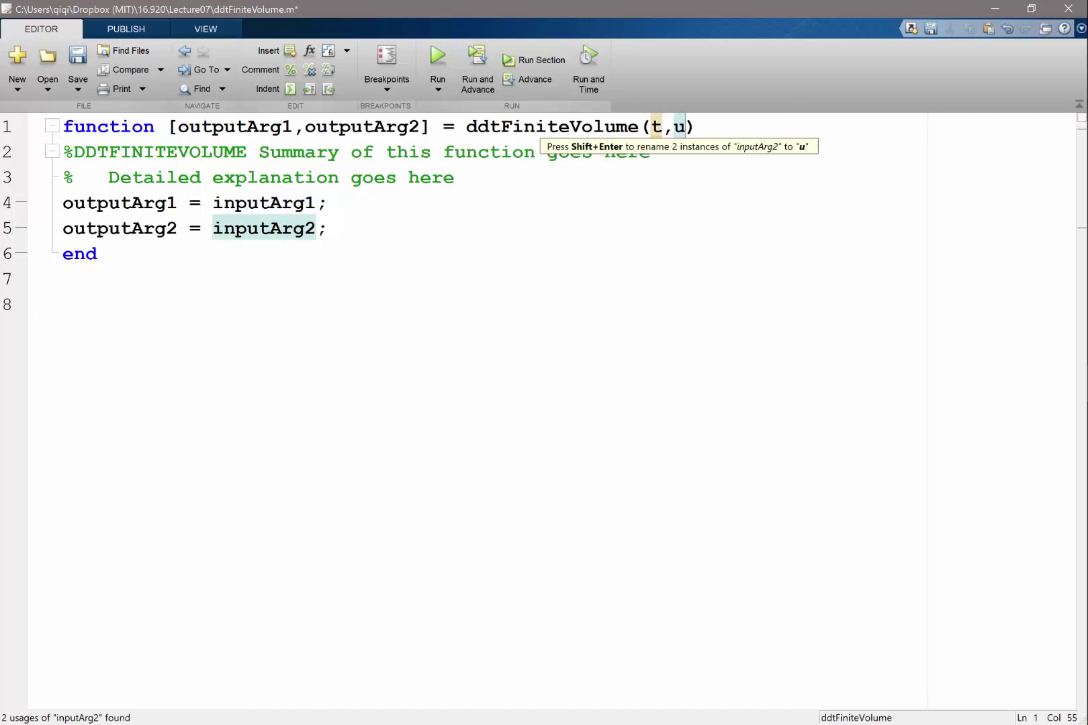
{"action": "double_click", "coordinate": [366, 127]}
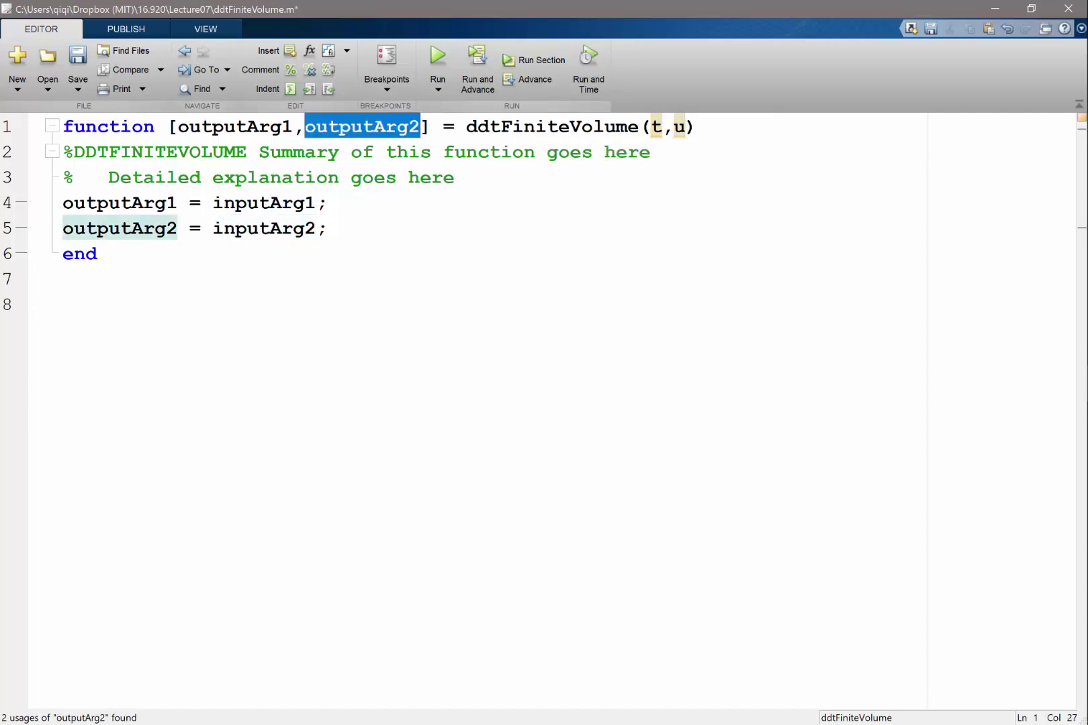
{"action": "left_click", "coordinate": [178, 127], "text": "shift"}
{"action": "type", "text": "dudt"}
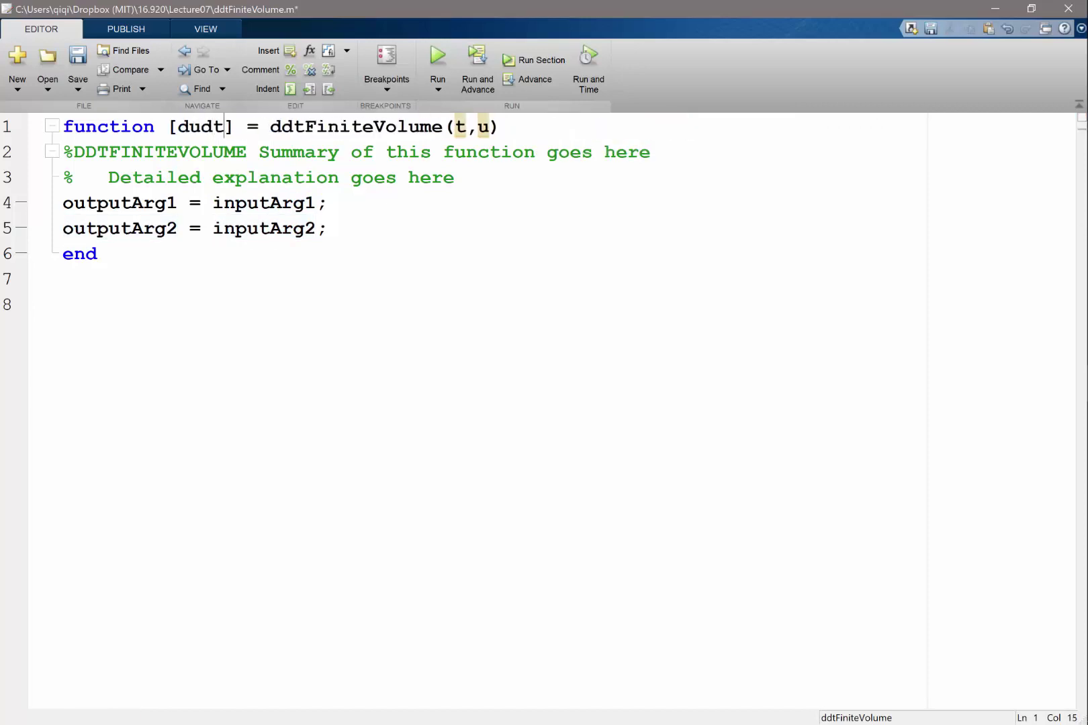
{"action": "key", "text": "Down"}
{"action": "key", "text": "Down"}
{"action": "key", "text": "Down"}
{"action": "key", "text": "Left"}
{"action": "key", "text": "Left"}
{"action": "key", "text": "Left"}
{"action": "key", "text": "Left"}
{"action": "key", "text": "Left"}
{"action": "key", "text": "ctrl+s"}
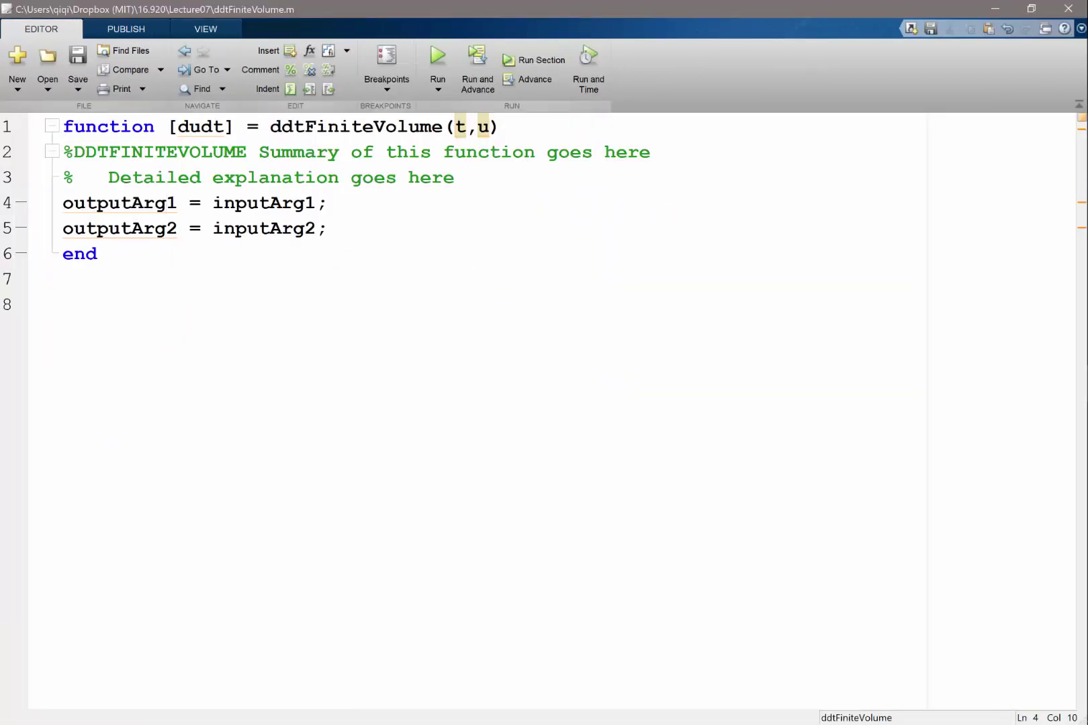
- Add and then remove a stray comma after u, keeping the (t,u) input list
{"action": "key", "text": "Up"}
{"action": "key", "text": "Up"}
{"action": "left_click", "coordinate": [490, 126]}
{"action": "type", "text": ","}
{"action": "key", "text": "ctrl+s"}
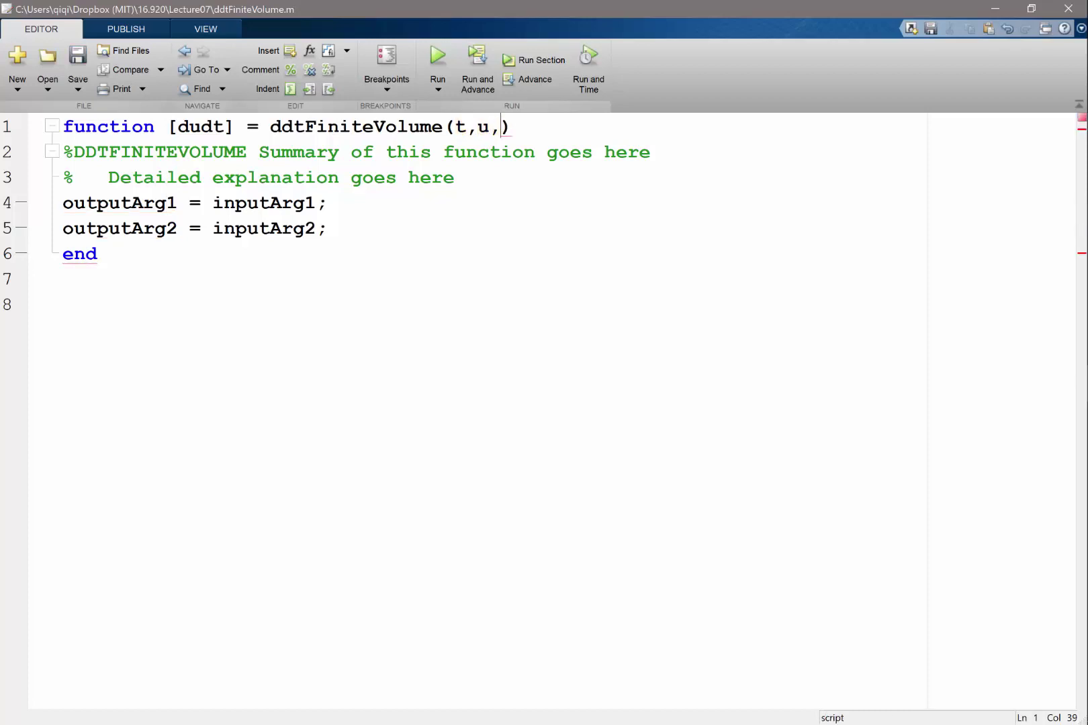
{"action": "key", "text": "alt+Tab"}
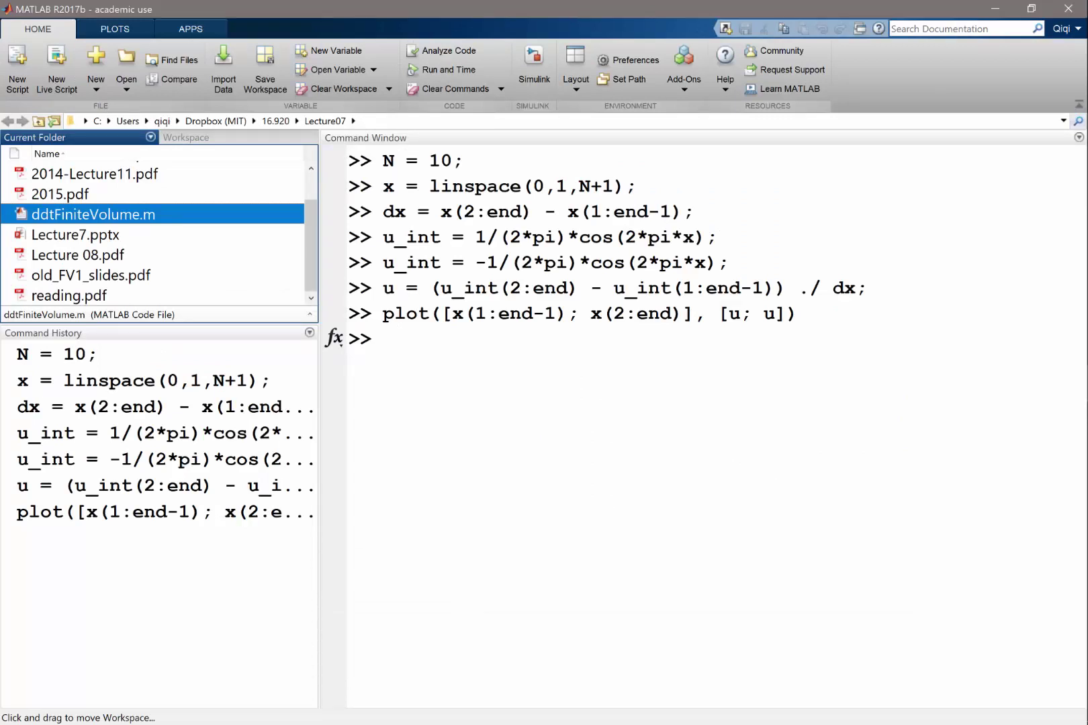
{"action": "key", "text": "alt+Tab"}
{"action": "key", "text": "BackSpace"}
- Replace the placeholder output lines with N = length(u); and save
{"action": "left_click", "coordinate": [62, 203]}
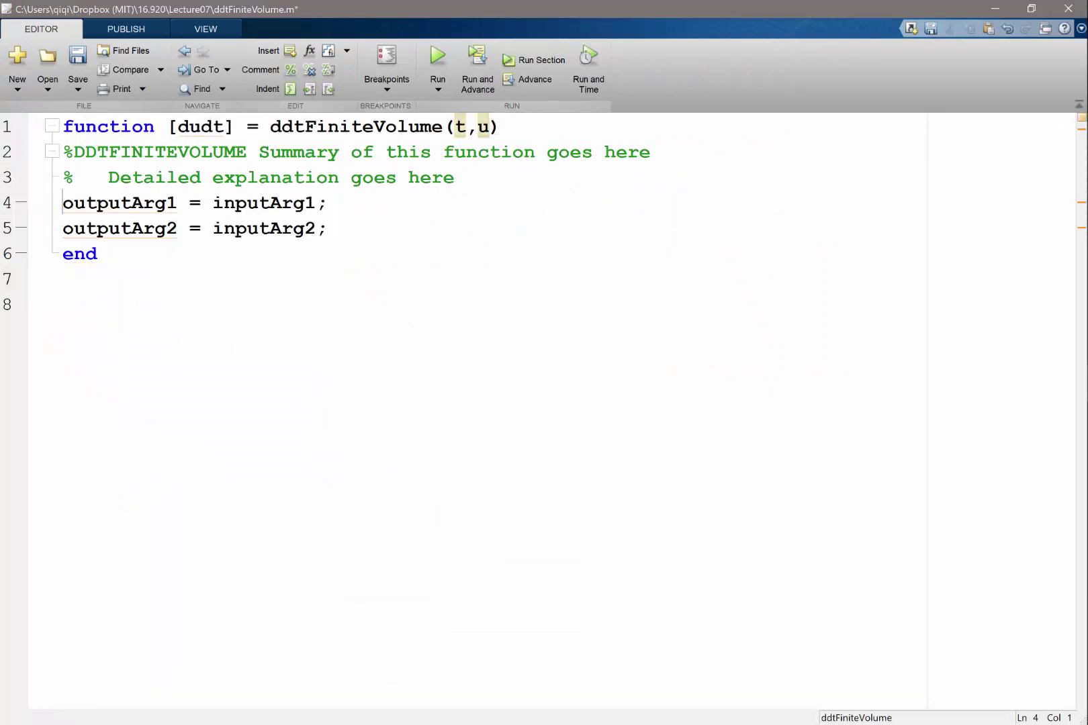
{"action": "key", "text": "shift+Down"}
{"action": "key", "text": "shift+Down"}
{"action": "key", "text": "Delete"}
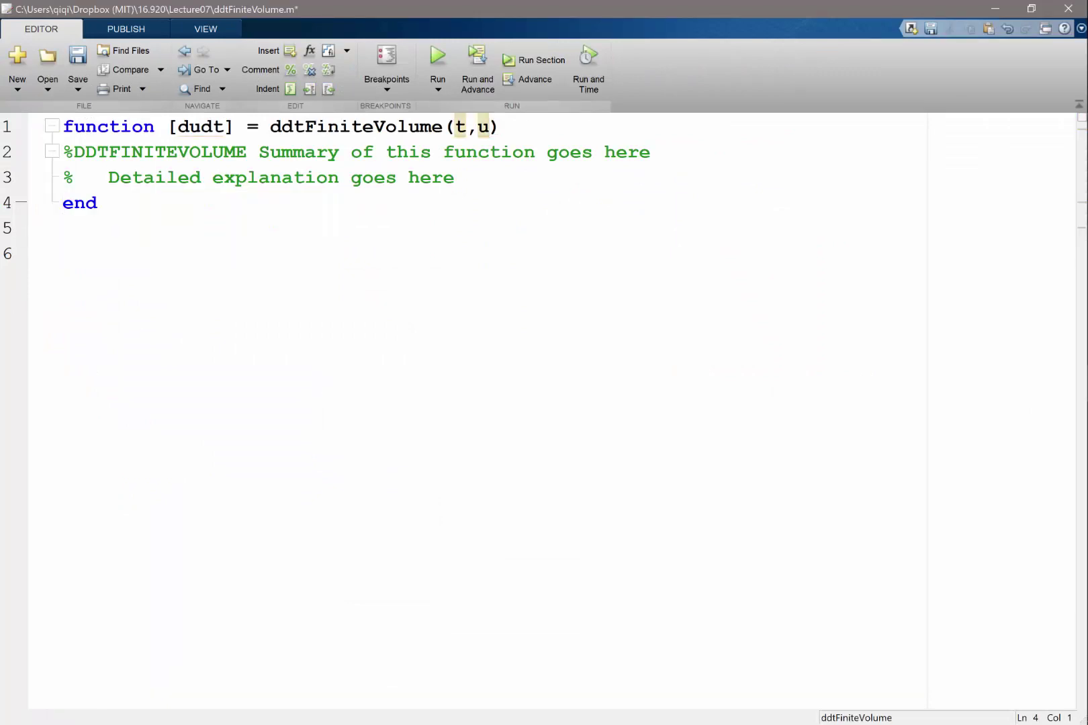
{"action": "key", "text": "Return"}
{"action": "key", "text": "Up"}
{"action": "key", "text": "Tab"}
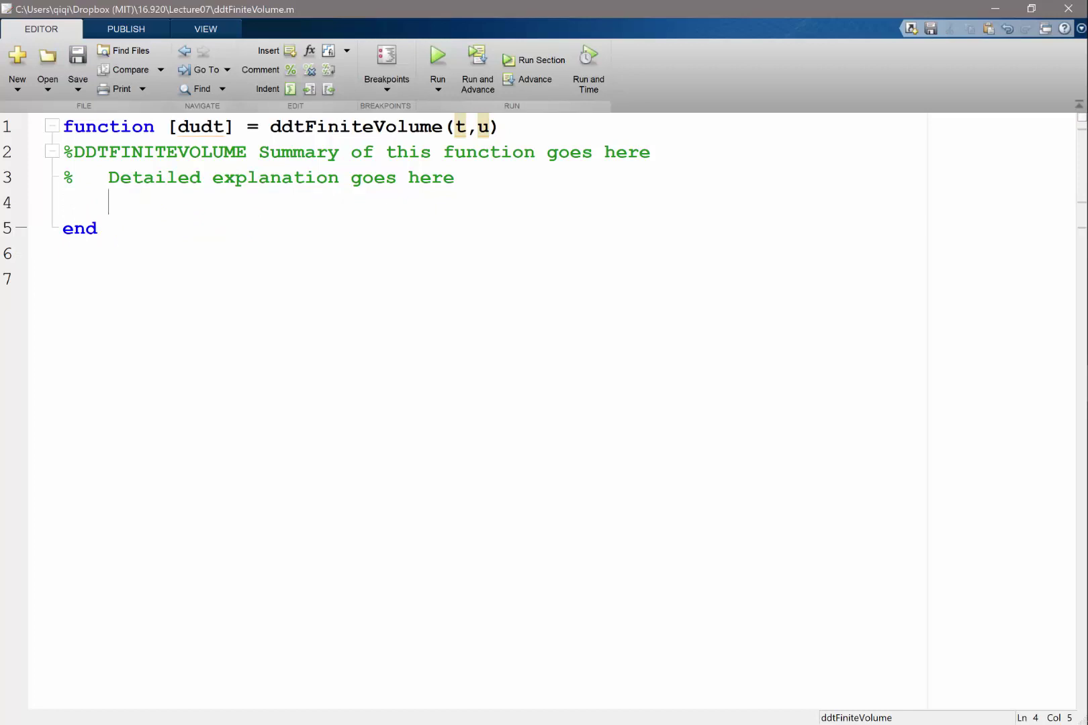
{"action": "type", "text": "N = leng"}
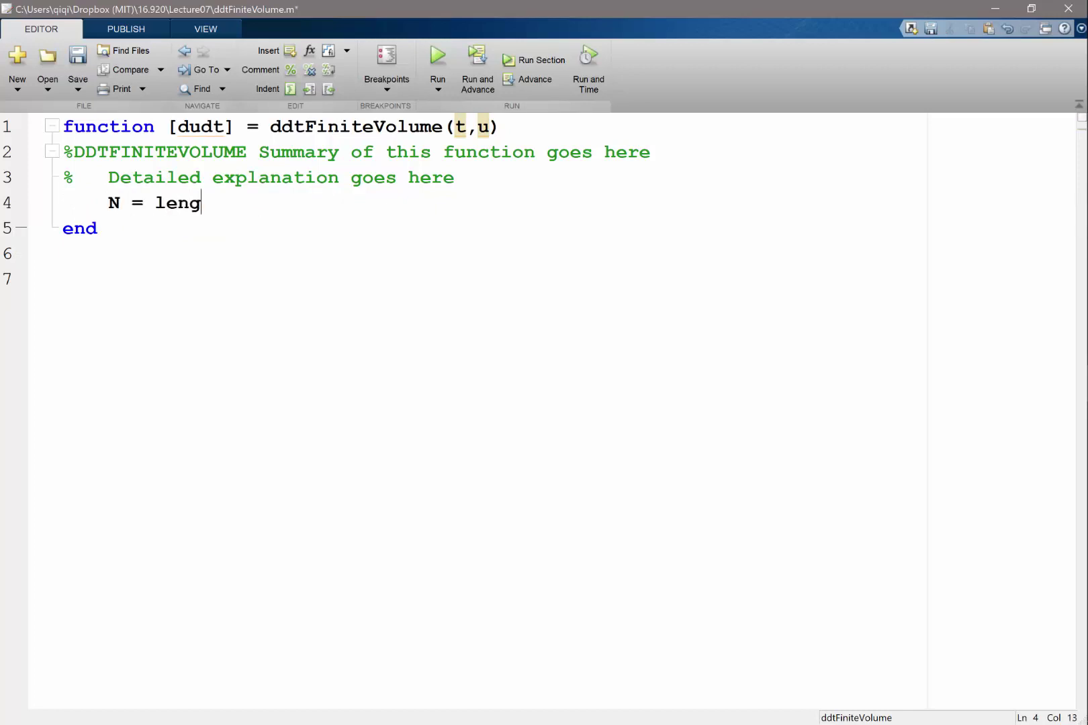
{"action": "type", "text": "th(u);"}
{"action": "key", "text": "ctrl+s"}
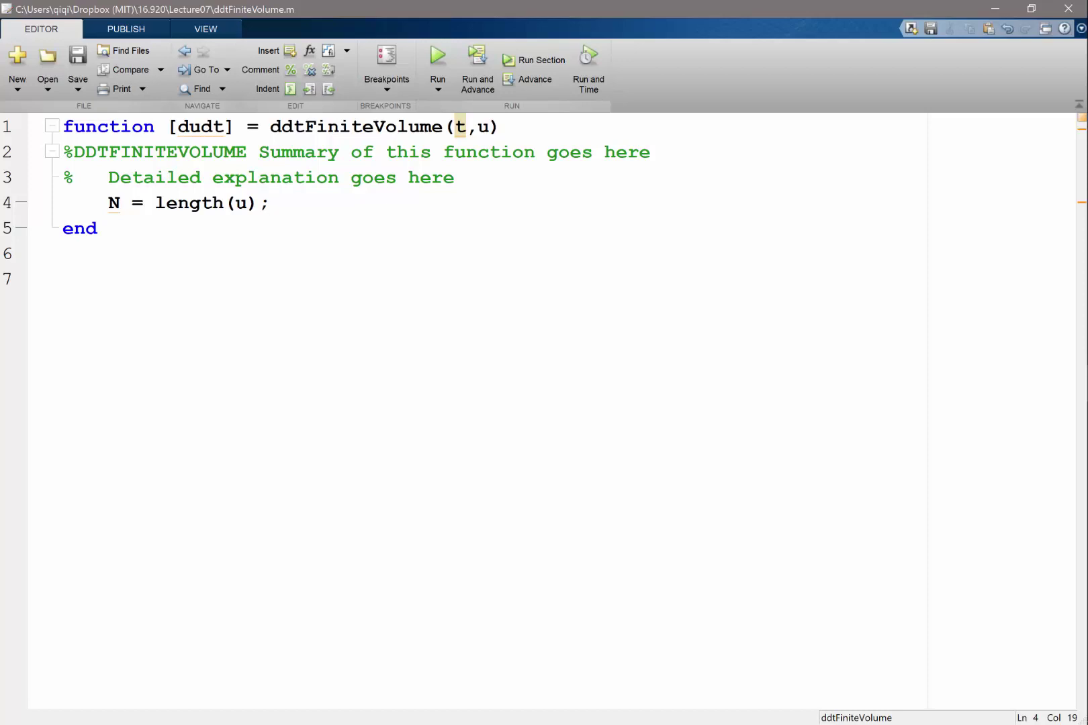
{"action": "key", "text": "Return"}
{"action": "key", "text": "ctrl+s"}
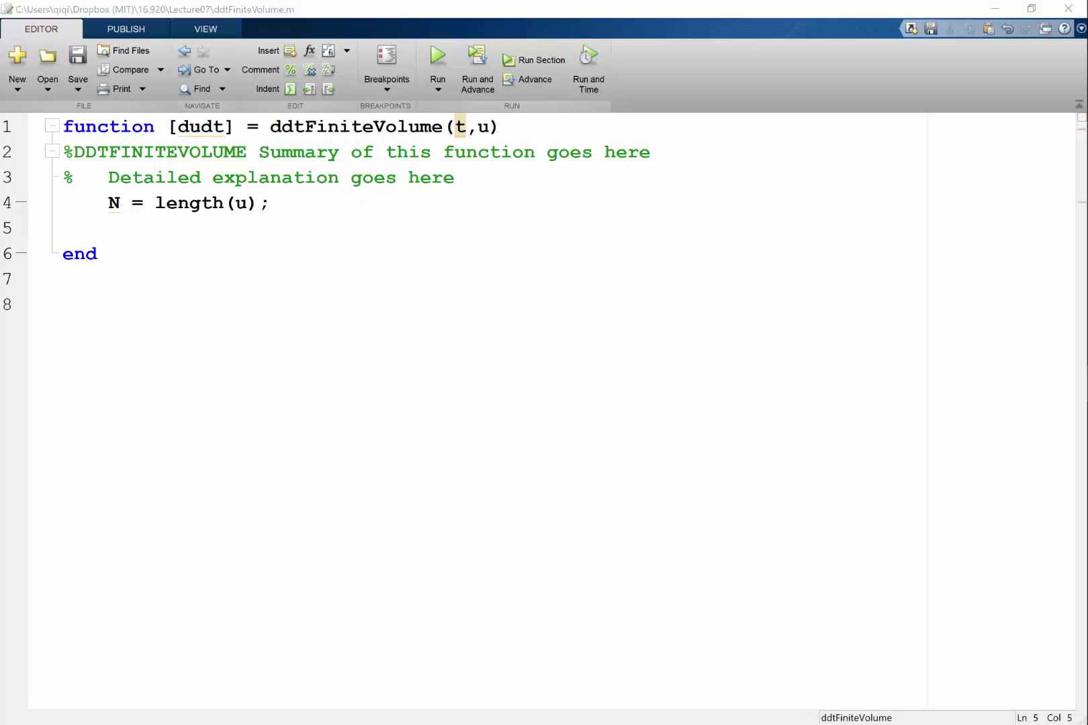
- Paste the x = linspace(0,1,N+1) and dx lines from Command History, indented, and save
{"action": "key", "text": "alt+Tab"}
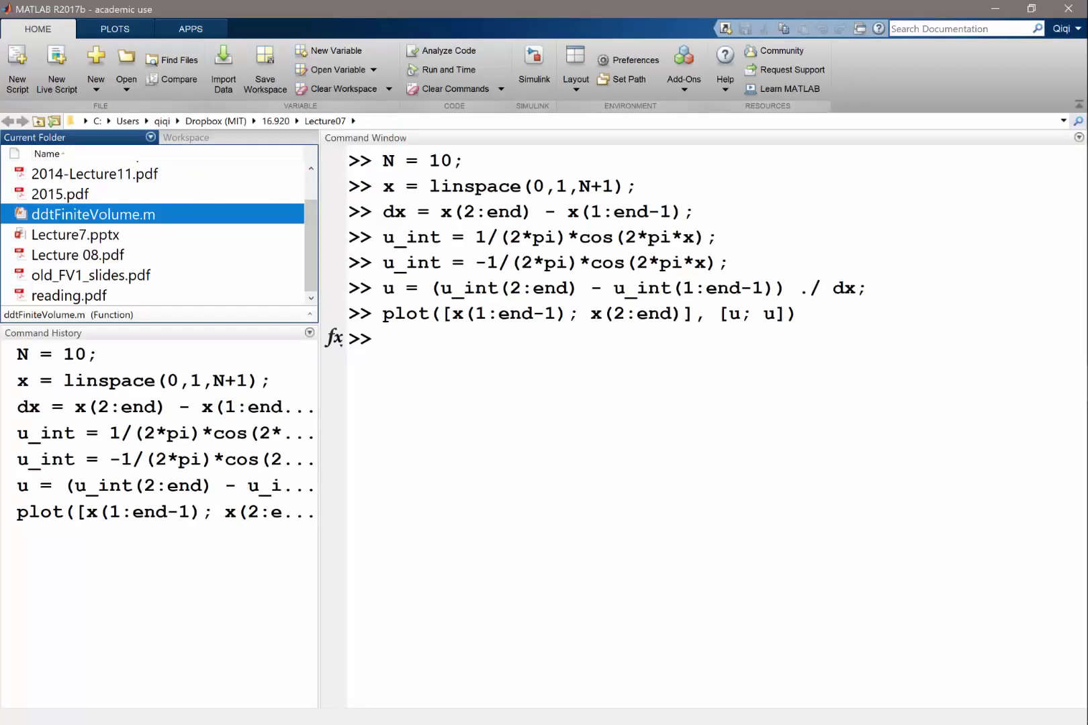
{"action": "left_click", "coordinate": [384, 186]}
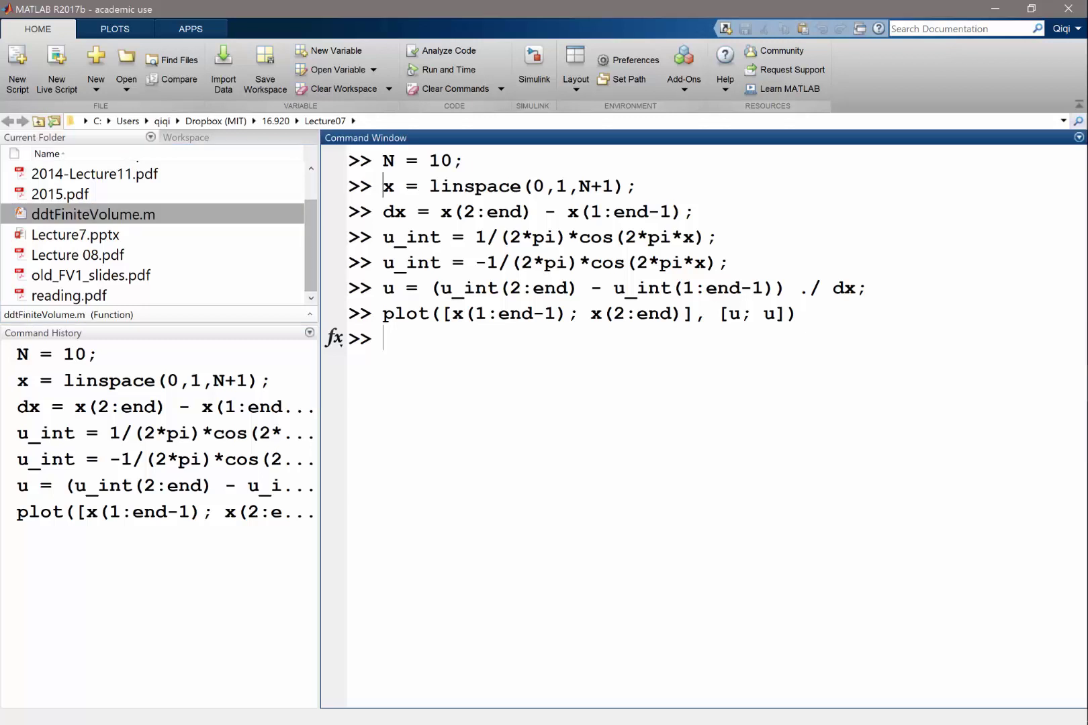
{"action": "left_click", "coordinate": [154, 380]}
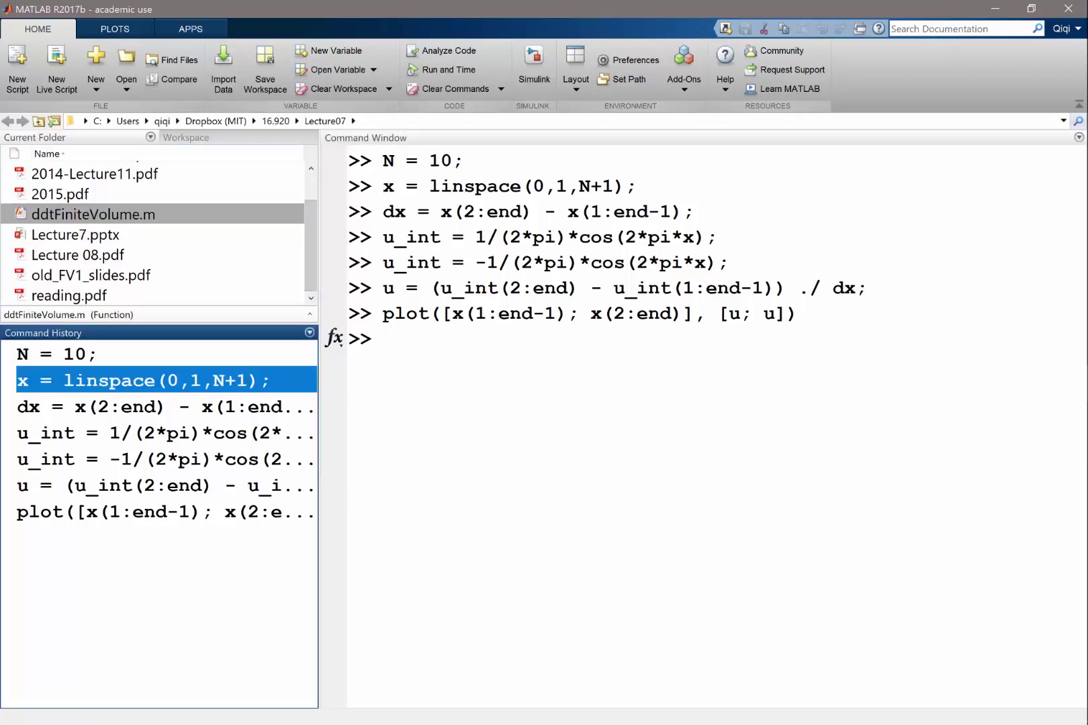
{"action": "key", "text": "shift+Down"}
{"action": "key", "text": "ctrl+c"}
{"action": "key", "text": "alt+Tab"}
{"action": "key", "text": "ctrl+v"}
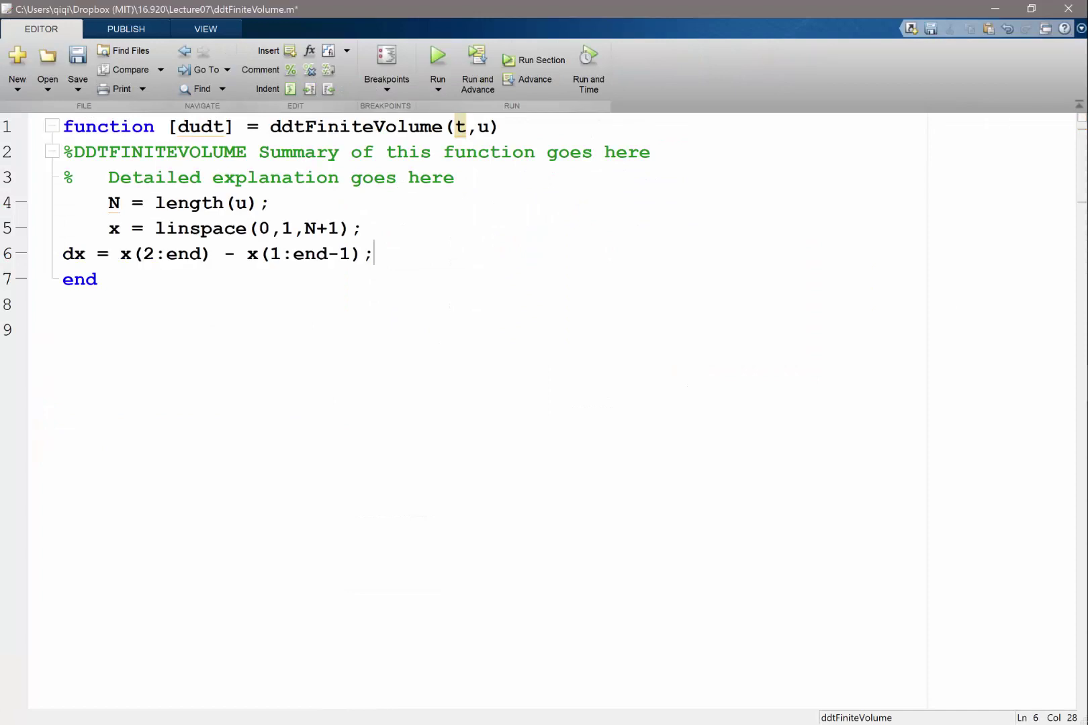
{"action": "key", "text": "Home"}
{"action": "key", "text": "Tab"}
{"action": "key", "text": "ctrl+s"}
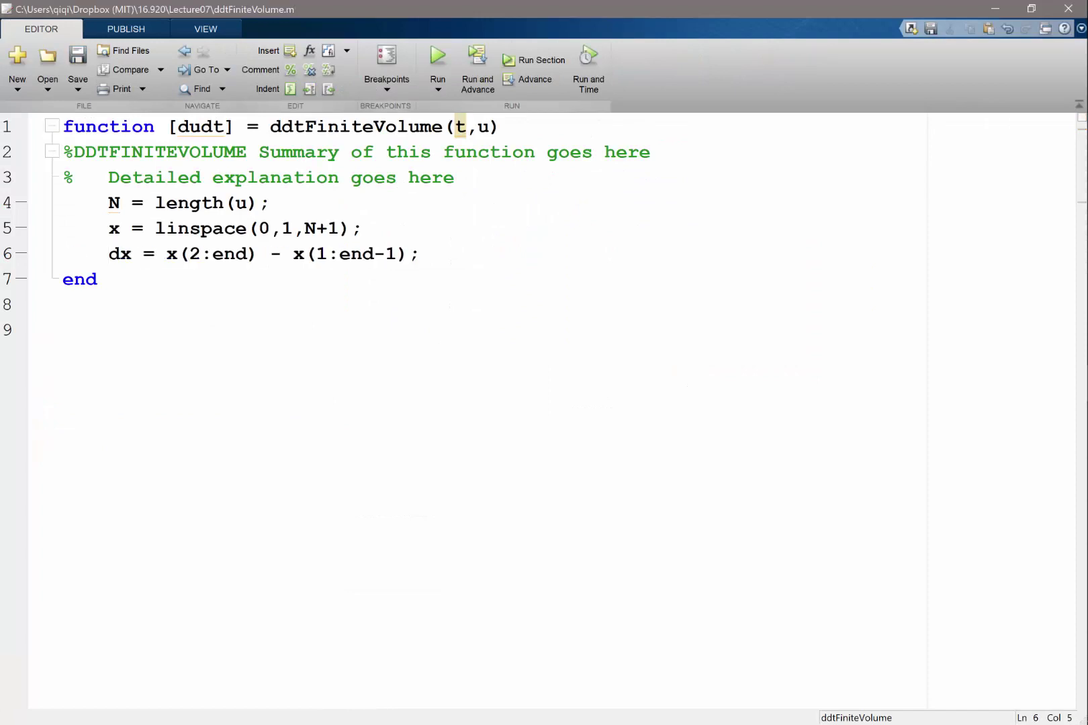
{"action": "key", "text": "End"}
{"action": "key", "text": "Return"}
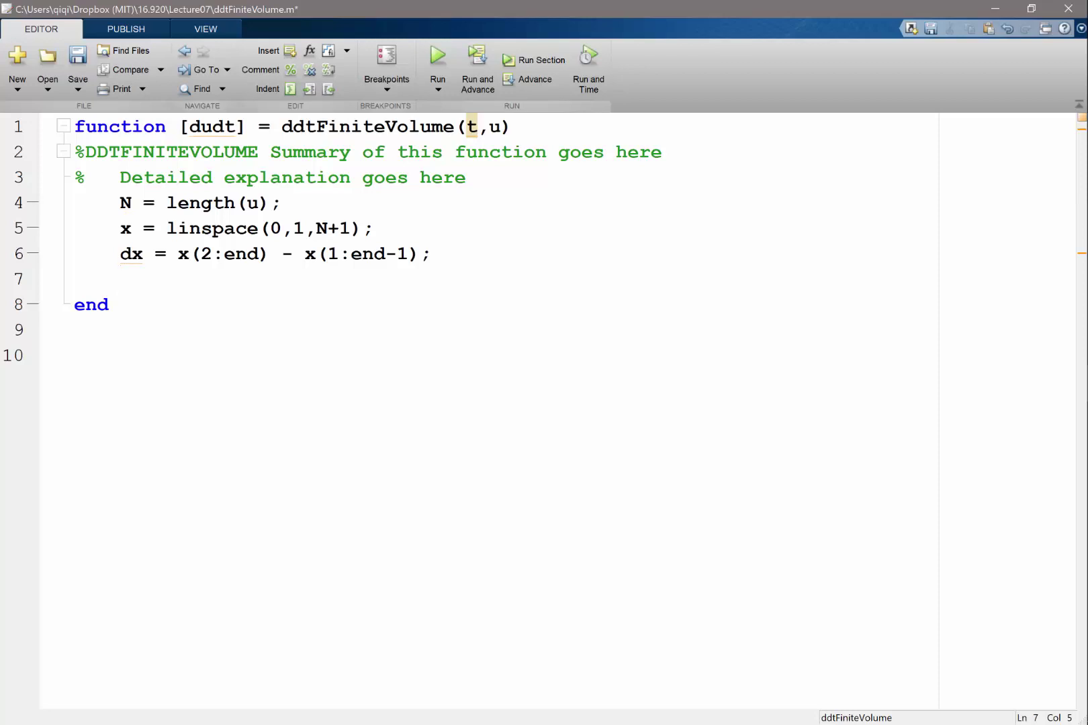
- Save the function, review the lecture 7 flux reconstruction notes in OneNote, and begin an 'f =' line
{"action": "key", "text": "ctrl+s"}
{"action": "key", "text": "alt+Tab"}
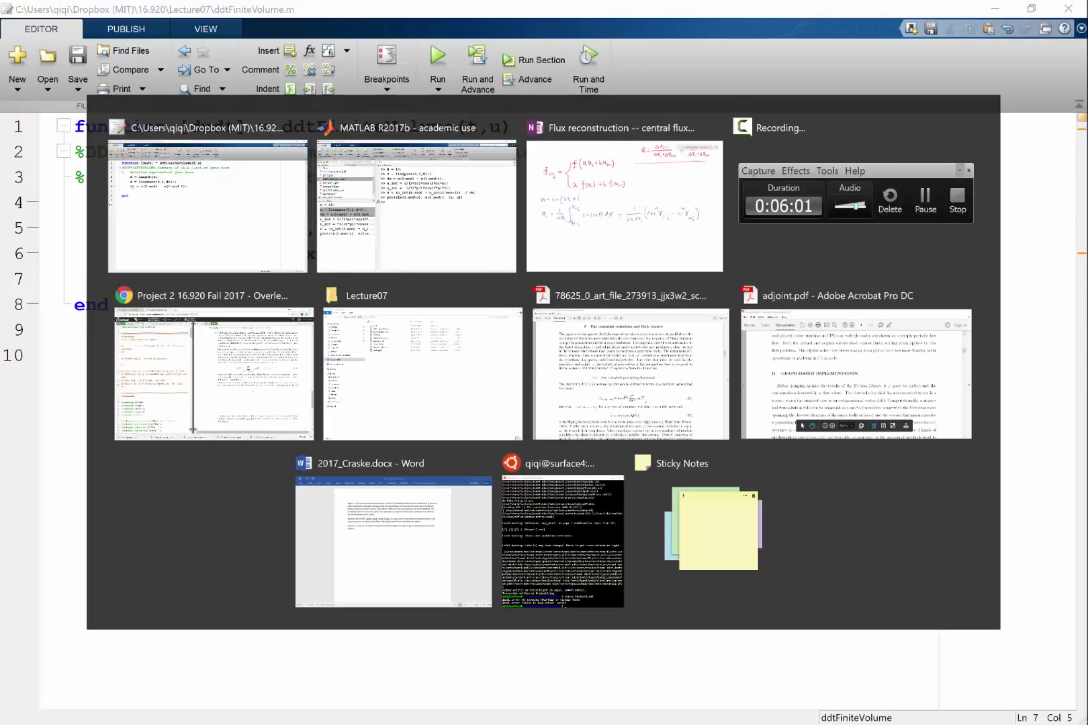
{"action": "key", "text": "Tab"}
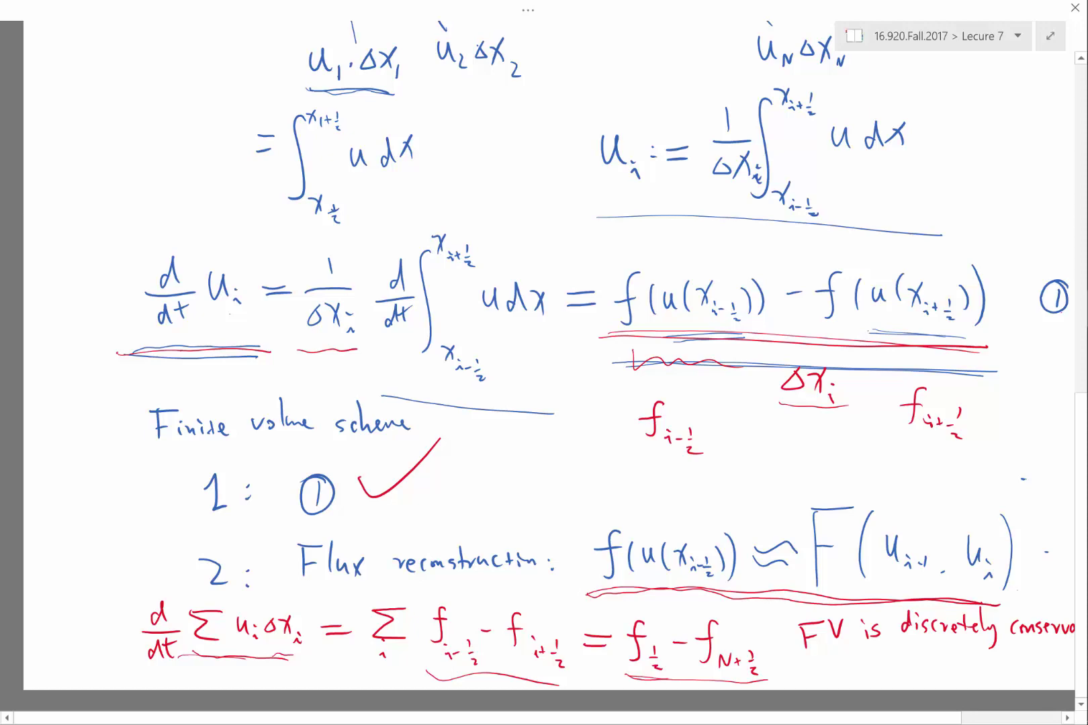
{"action": "scroll", "coordinate": [544, 369], "scroll_direction": "down", "scroll_amount": 10}
{"action": "scroll", "coordinate": [544, 370], "scroll_direction": "up", "scroll_amount": 3}
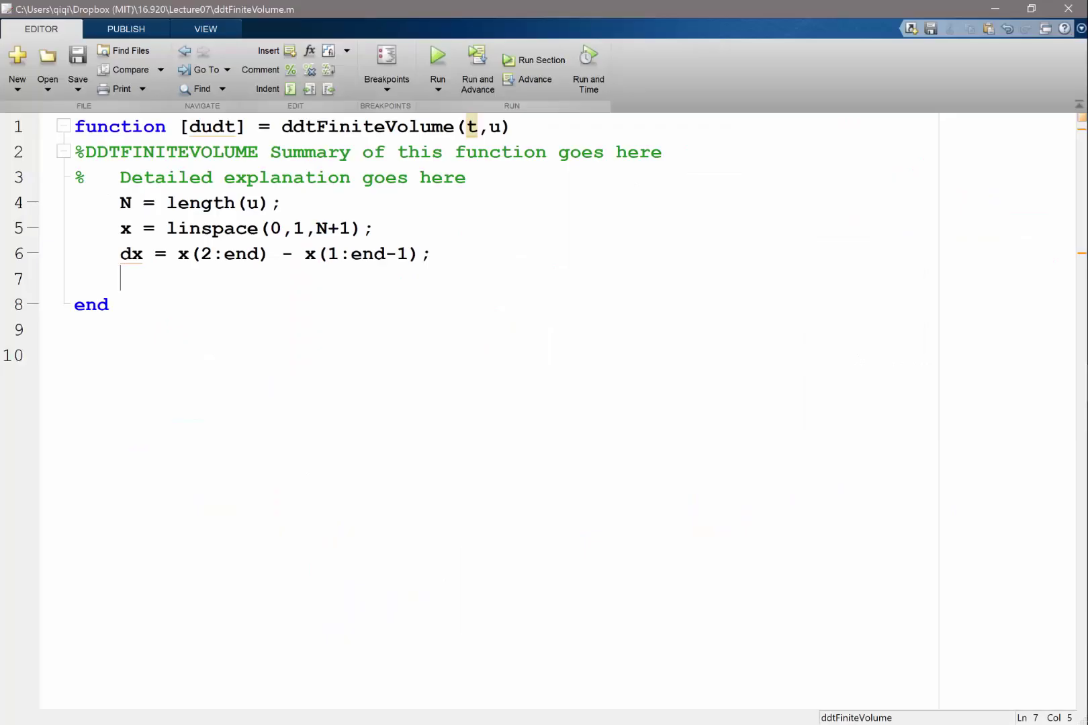
{"action": "type", "text": "f ="}
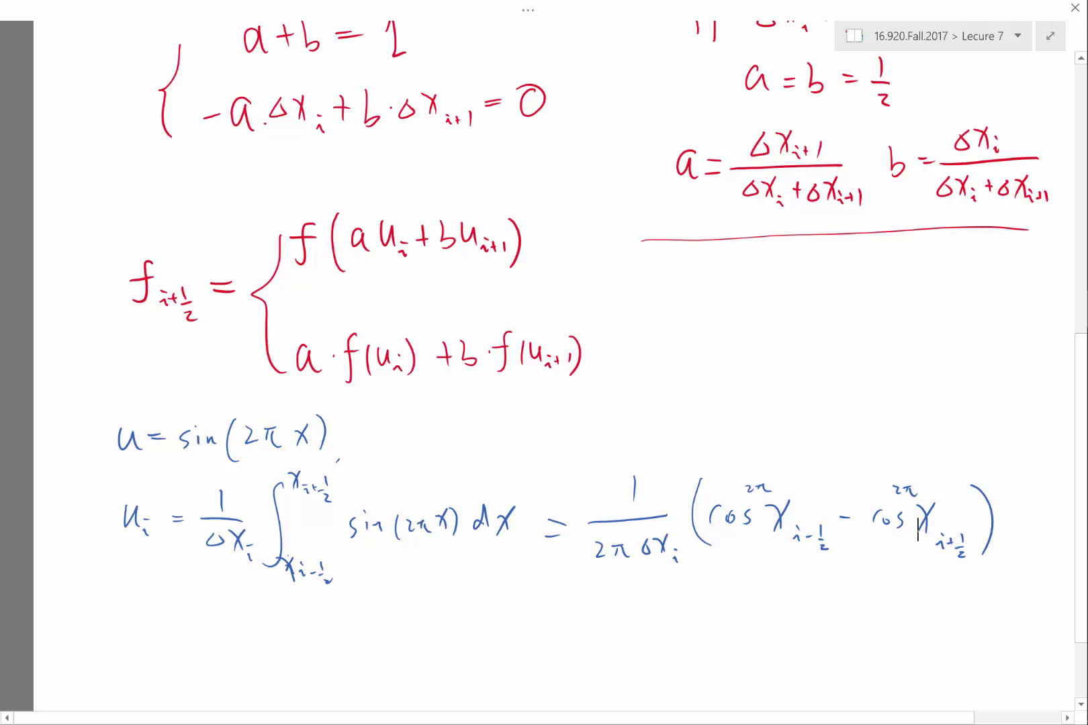
- Define the Burgers flux on line 7 as f = u.^2 /2; and save
{"action": "key", "text": "alt+Tab"}
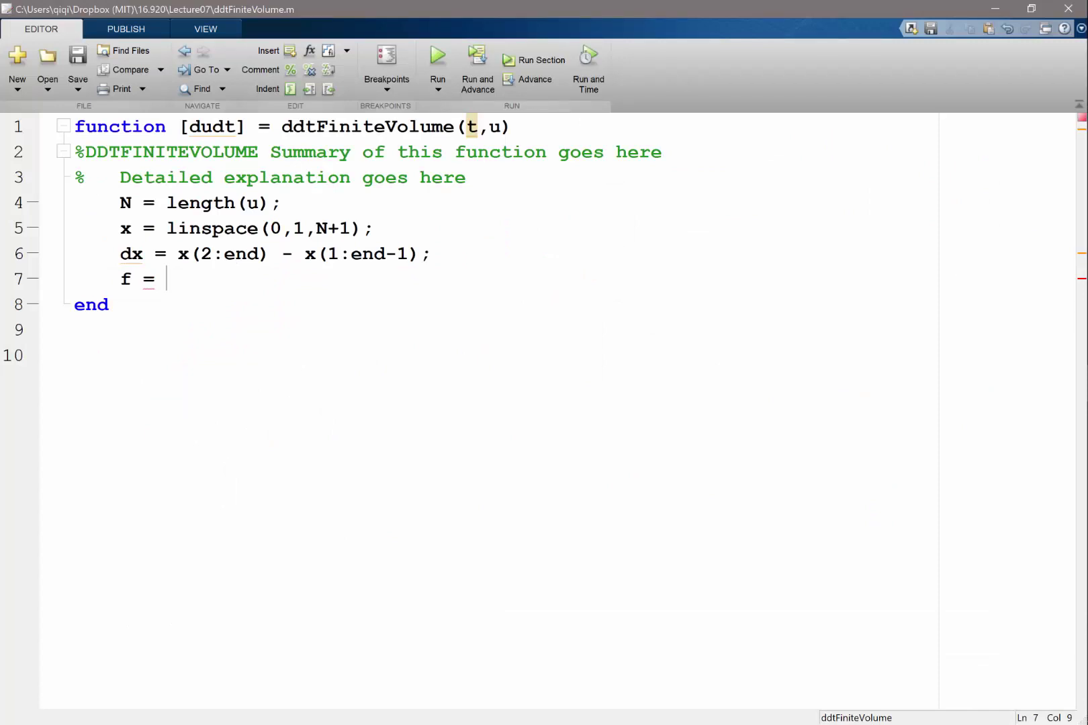
{"action": "key", "text": "alt+Tab"}
{"action": "key", "text": "alt+Tab"}
{"action": "type", "text": "u.^2  2"}
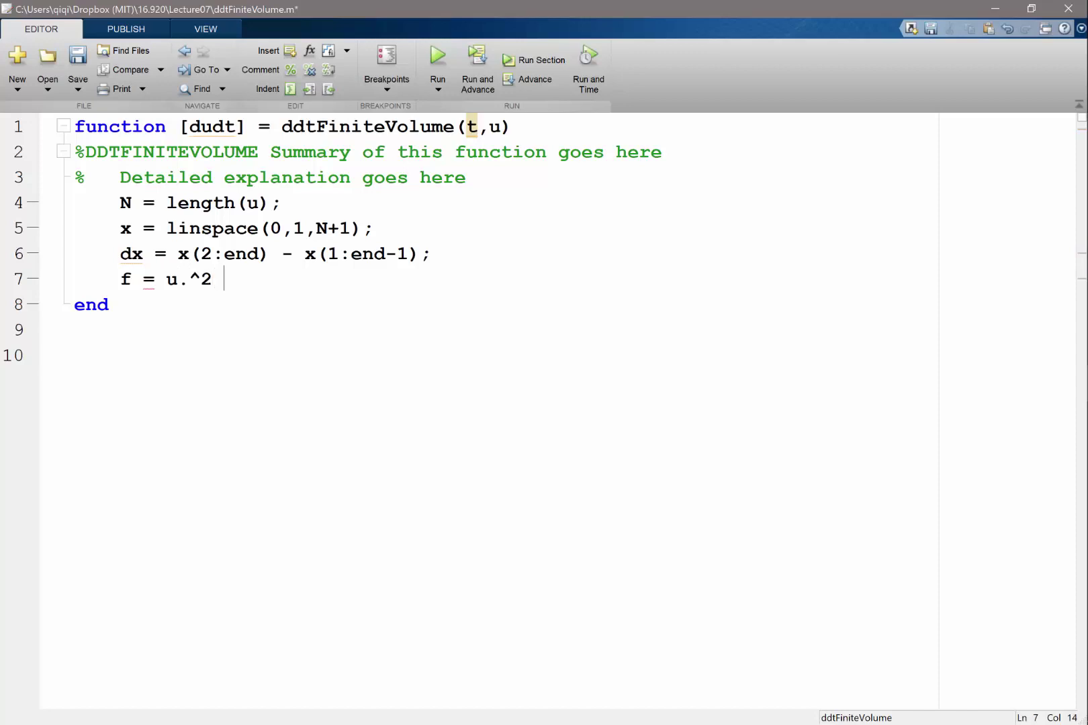
{"action": "key", "text": "BackSpace"}
{"action": "key", "text": "BackSpace"}
{"action": "type", "text": "/2;"}
{"action": "key", "text": "ctrl+s"}
- Add the comment '% you only need to change this if you solve a different equation' and save
{"action": "type", "text": "% you only nee to"}
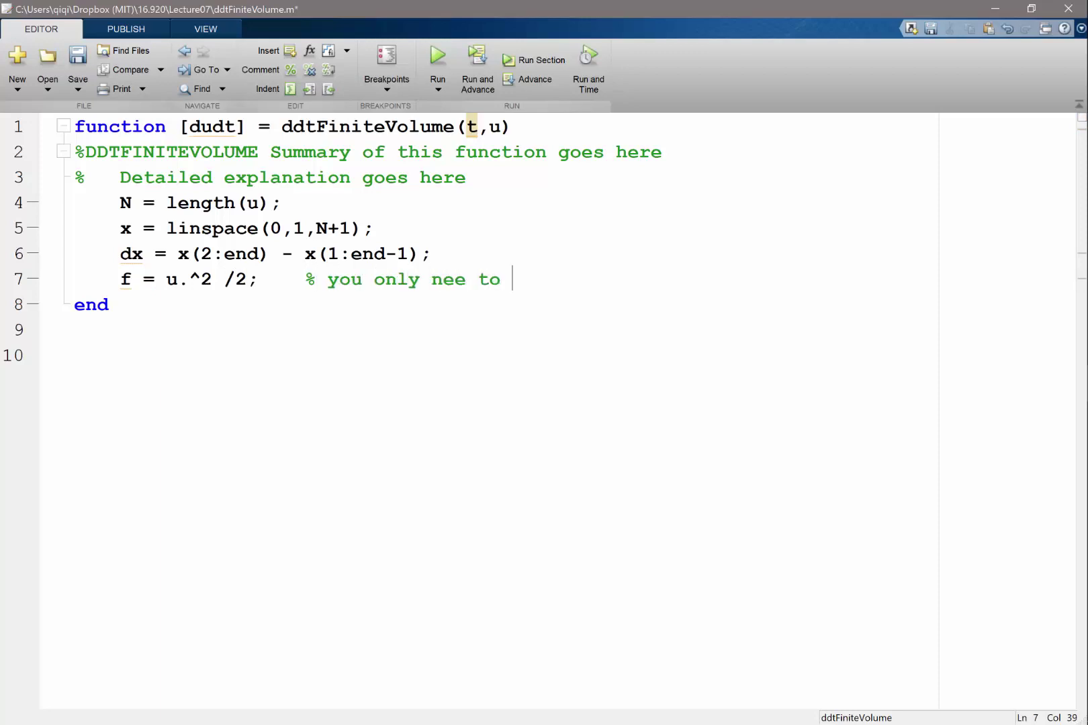
{"action": "key", "text": "BackSpace"}
{"action": "key", "text": "BackSpace"}
{"action": "key", "text": "BackSpace"}
{"action": "key", "text": "BackSpace"}
{"action": "type", "text": "d to chang"}
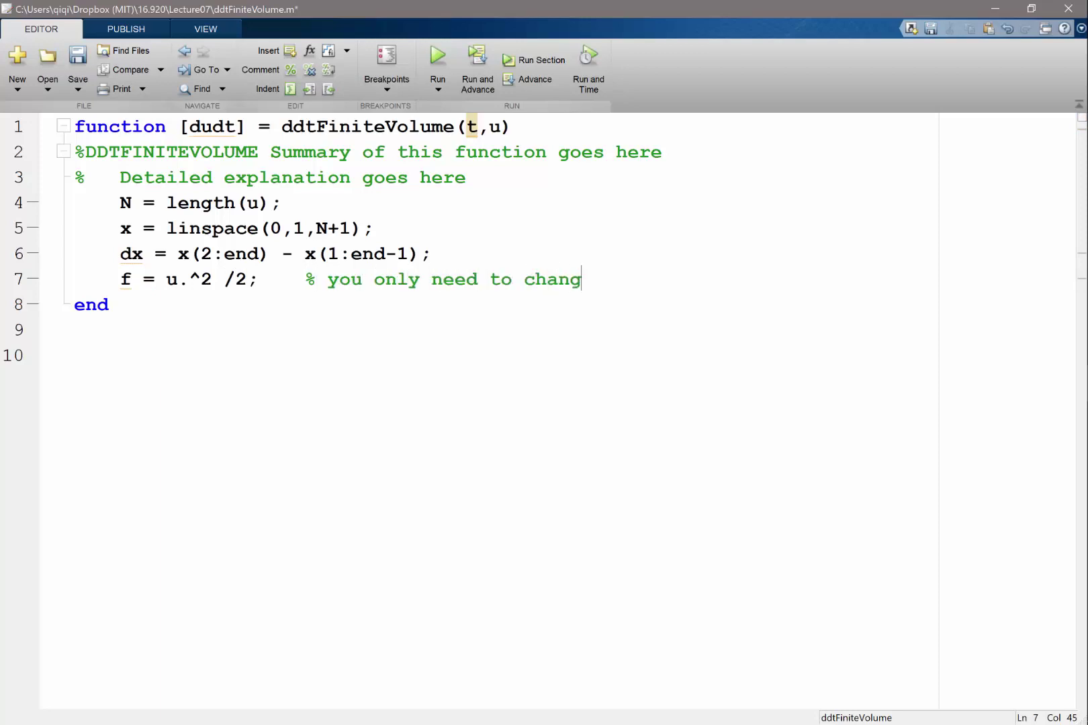
{"action": "type", "text": "e this if you solve a "}
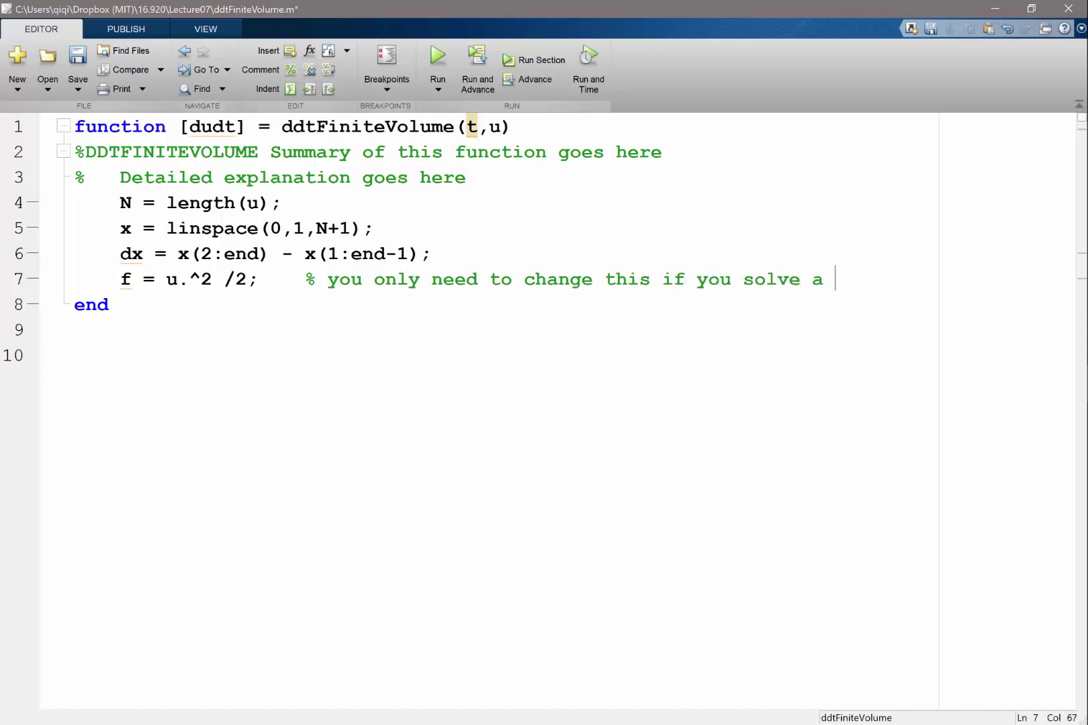
{"action": "type", "text": "different equation"}
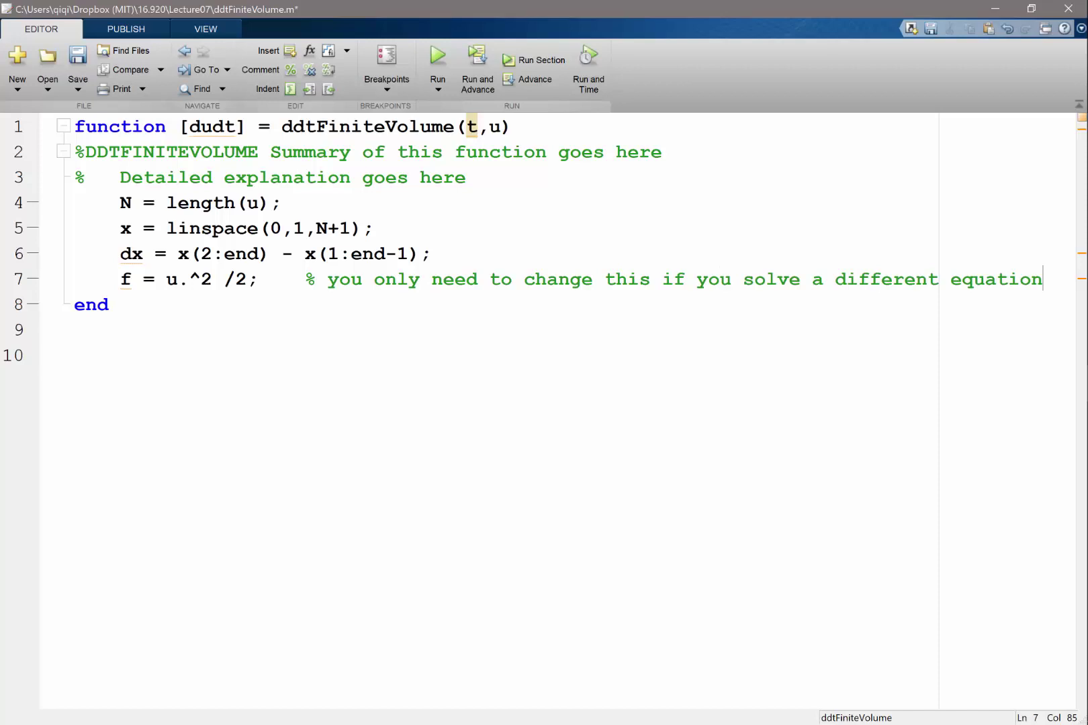
{"action": "key", "text": "Return"}
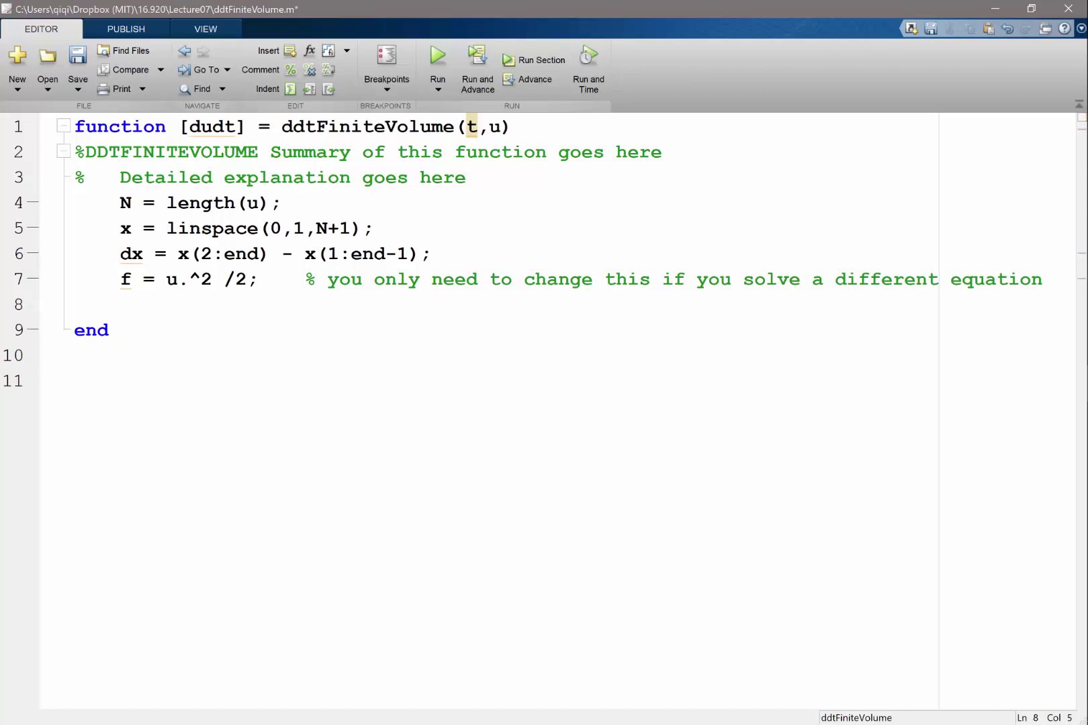
{"action": "key", "text": "ctrl+s"}
- Start the f_int line, then reread the OneNote derivation of the interface weights a and b
{"action": "type", "text": "f_int"}
{"action": "key", "text": "alt+Tab"}
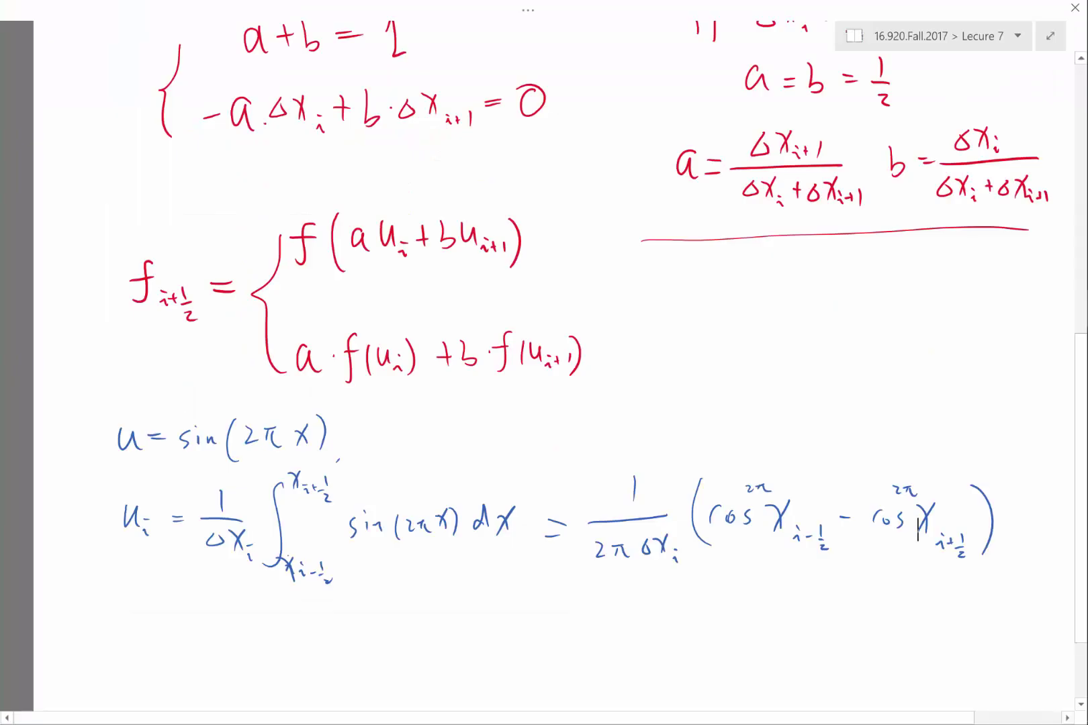
{"action": "scroll", "coordinate": [544, 363], "scroll_direction": "up", "scroll_amount": 2}
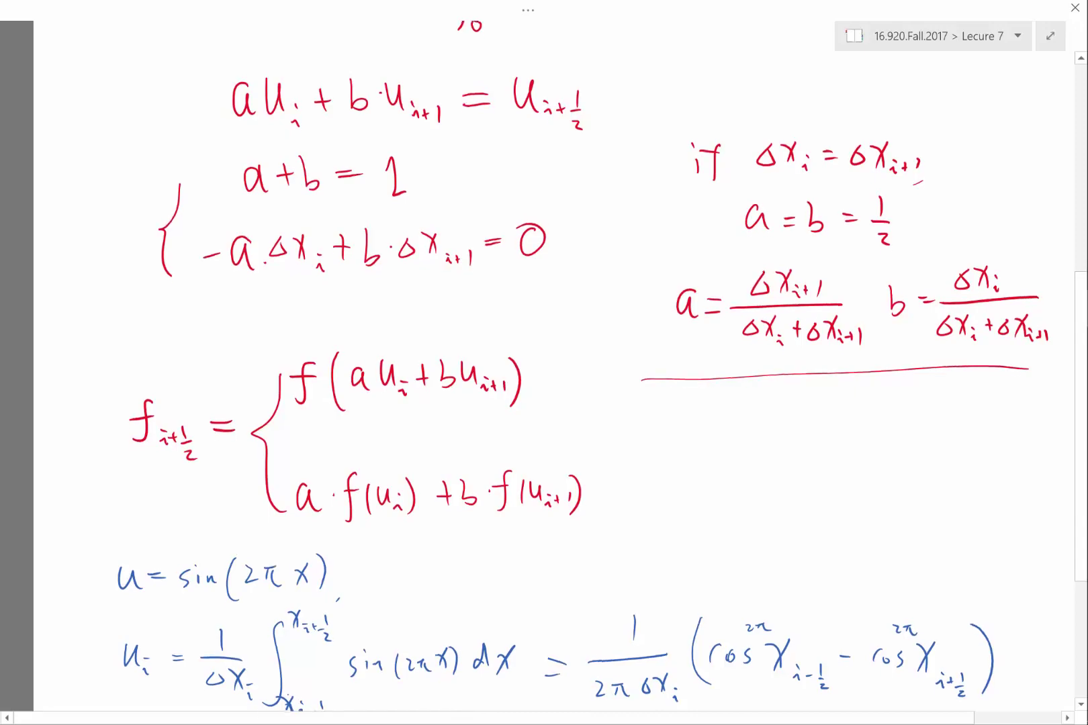
{"action": "scroll", "coordinate": [918, 645], "scroll_direction": "up", "scroll_amount": 1}
{"action": "scroll", "coordinate": [918, 644], "scroll_direction": "down", "scroll_amount": 2}
- Complete line 8 as f_int = (f(1:end-1) + f(2:end)) / 2; and save it
{"action": "key", "text": "alt+Tab"}
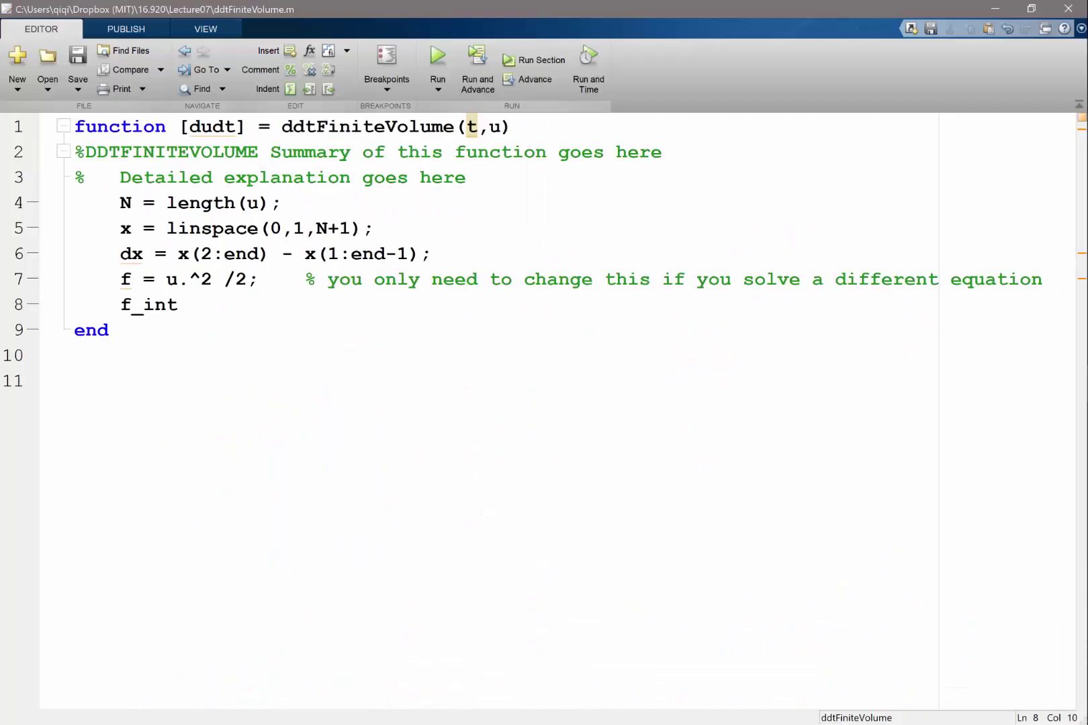
{"action": "type", "text": "= f(1:en"}
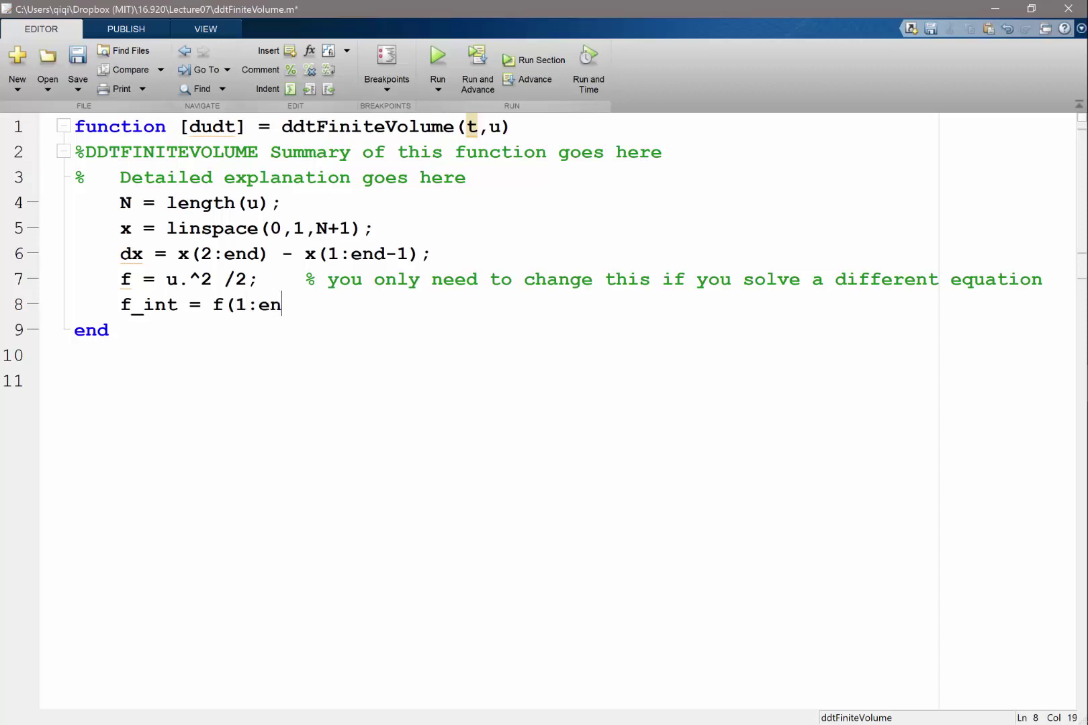
{"action": "type", "text": "d-1) + f(2:end)) / 2;"}
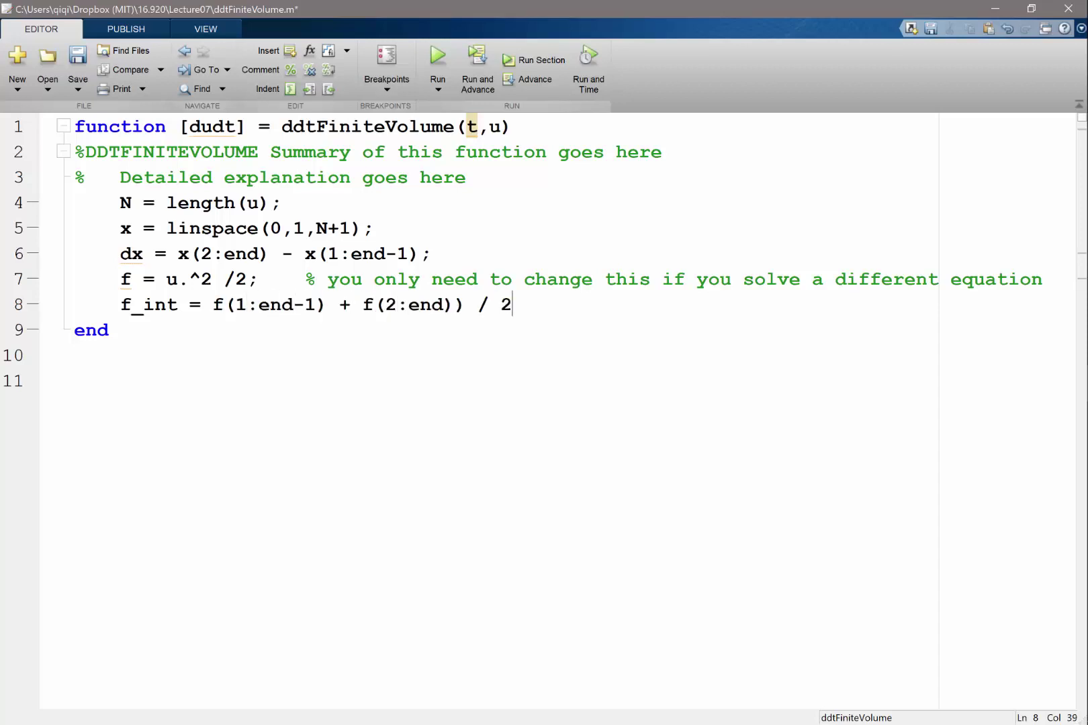
{"action": "key", "text": "ctrl+Left"}
{"action": "key", "text": "ctrl+Left"}
{"action": "key", "text": "ctrl+Left"}
{"action": "key", "text": "ctrl+Left"}
{"action": "key", "text": "ctrl+Left"}
{"action": "key", "text": "ctrl+Left"}
{"action": "key", "text": "ctrl+Left"}
{"action": "key", "text": "ctrl+Left"}
{"action": "type", "text": "("}
{"action": "key", "text": "ctrl+s"}
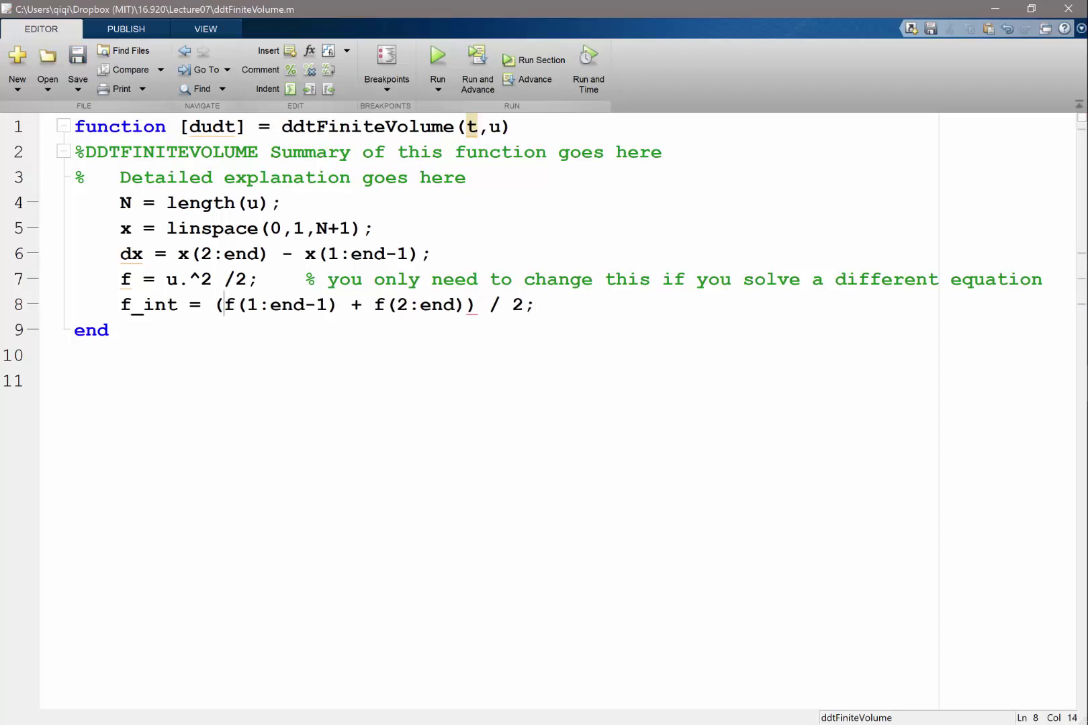
{"action": "mouse_move", "coordinate": [131, 255]}
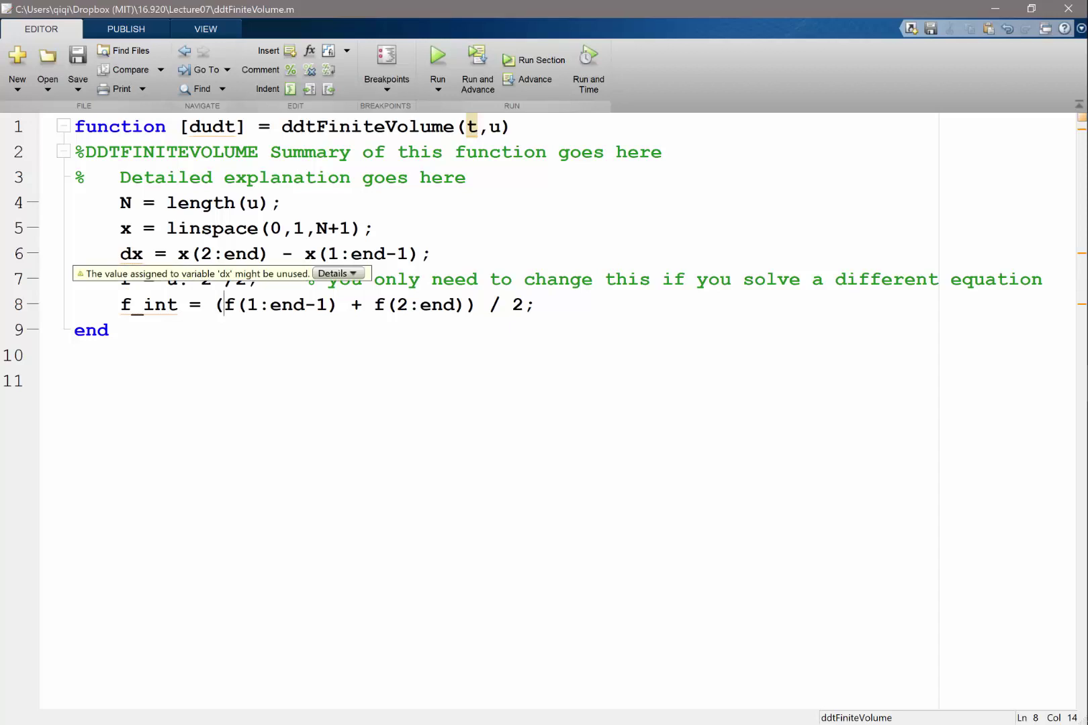
{"action": "mouse_move", "coordinate": [148, 306]}
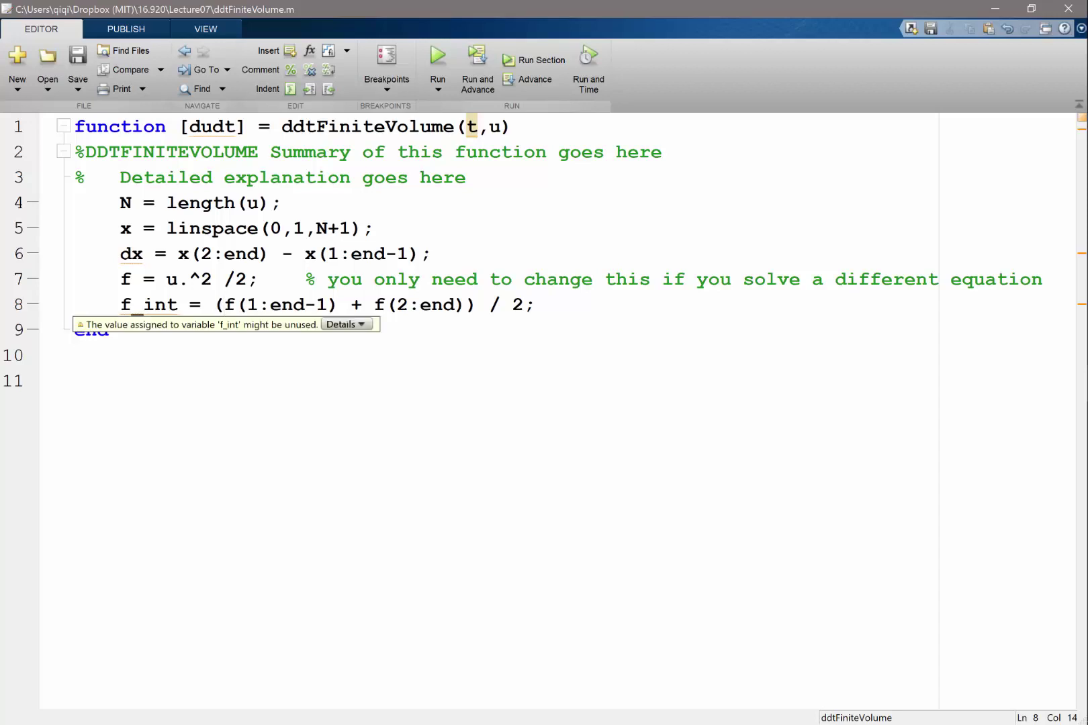
{"action": "left_click", "coordinate": [536, 304]}
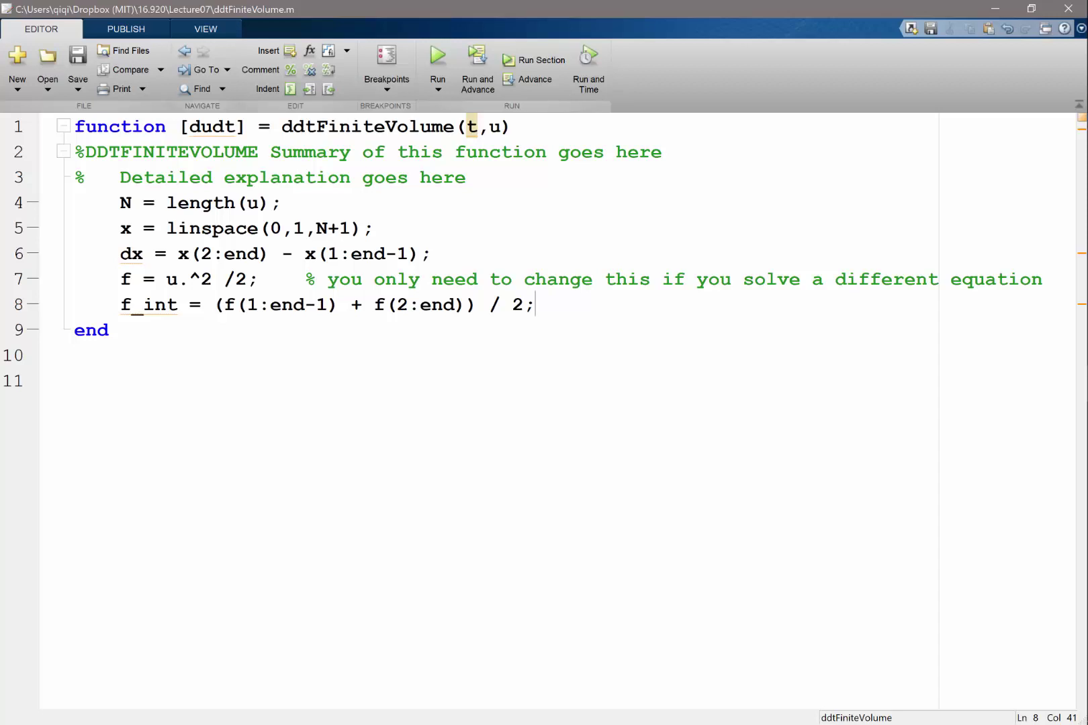
{"action": "key", "text": "alt+Tab"}
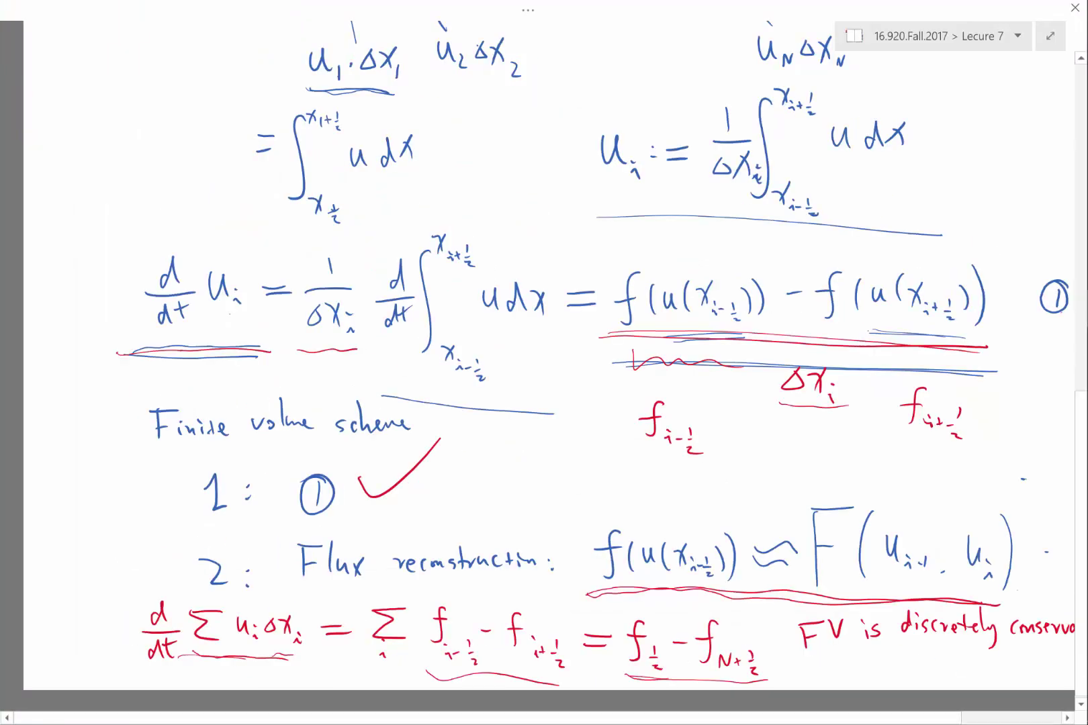
- Scroll up in OneNote to reread the finite-volume scheme derivation
{"action": "scroll", "coordinate": [544, 362], "scroll_direction": "up", "scroll_amount": 1}
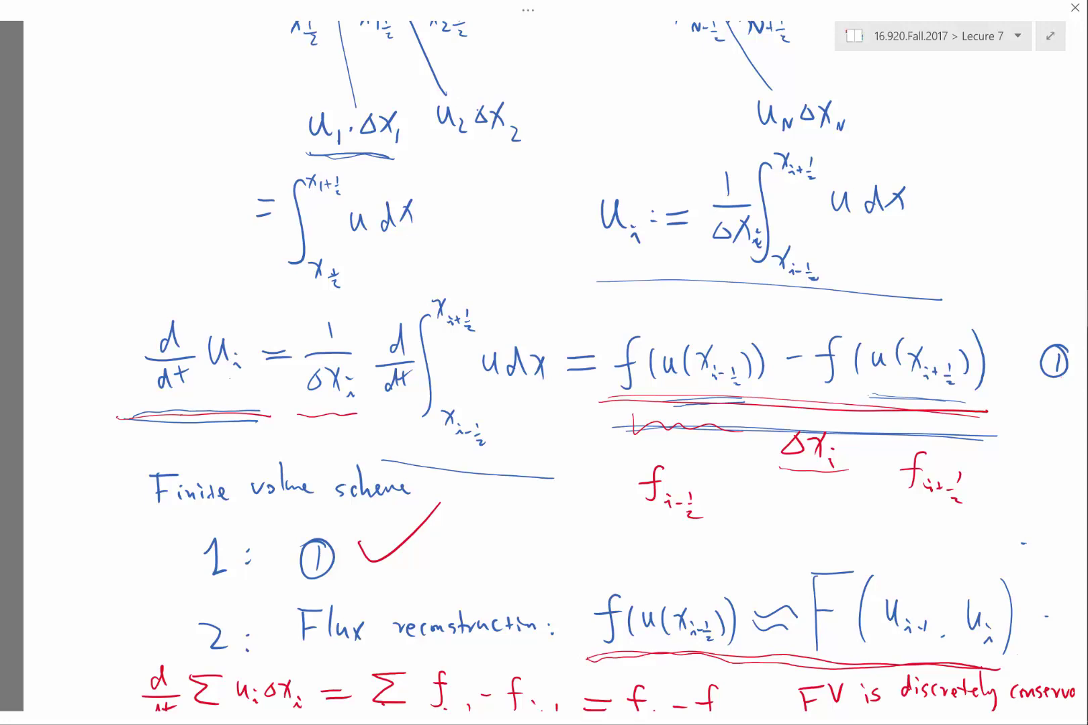
- Add line 9 f_int = [0, f_int, 0]; to pad zero boundary fluxes, and save
{"action": "key", "text": "alt+Tab"}
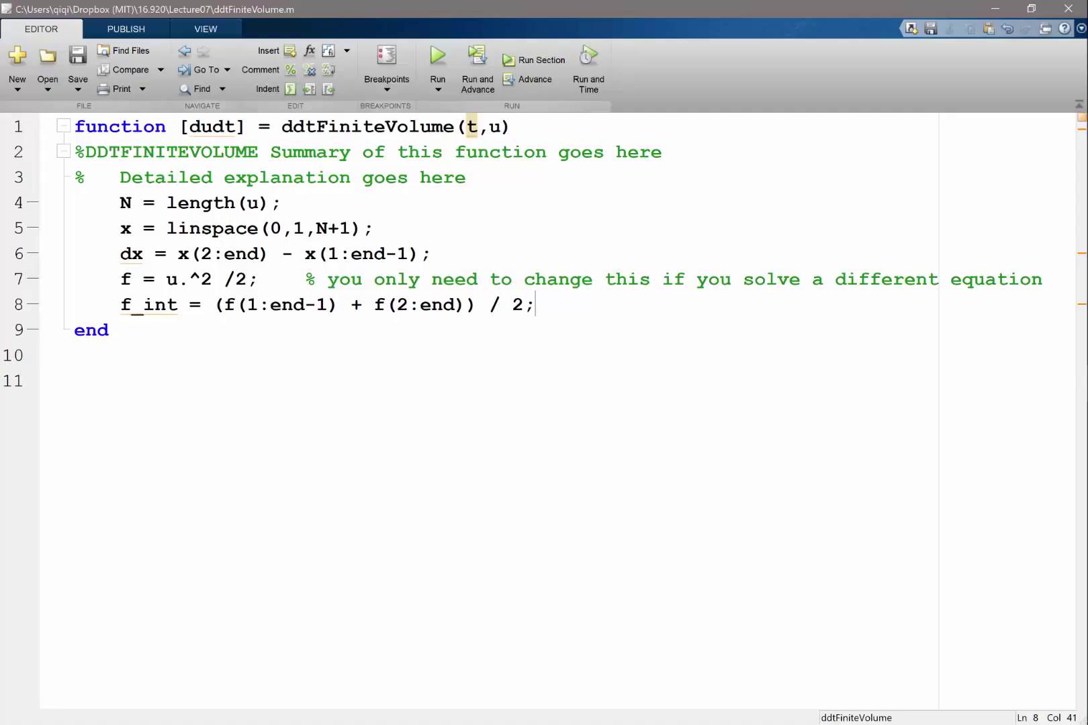
{"action": "key", "text": "Return"}
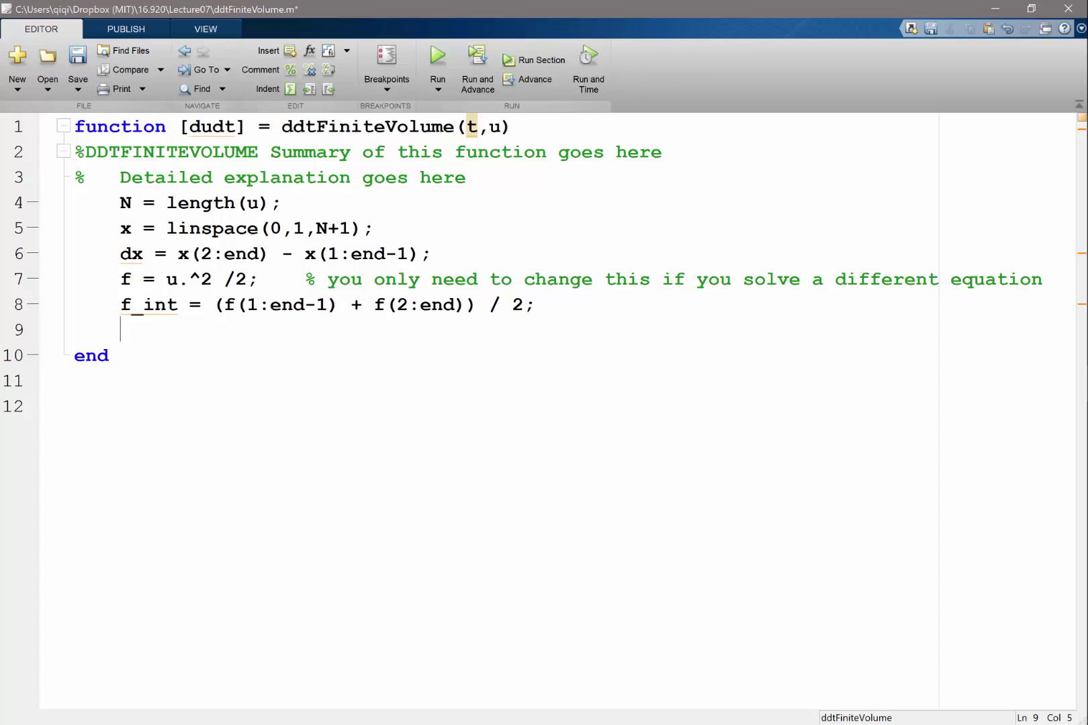
{"action": "type", "text": "f_int = [0"}
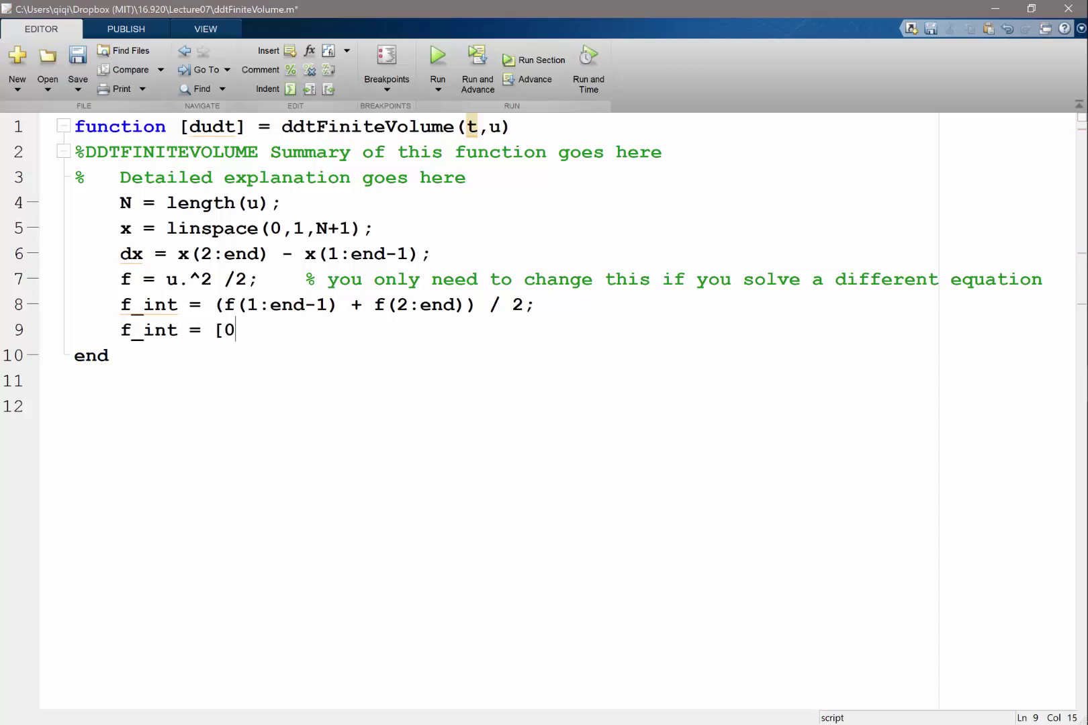
{"action": "type", "text": ", f_int, 0];"}
{"action": "key", "text": "ctrl+s"}
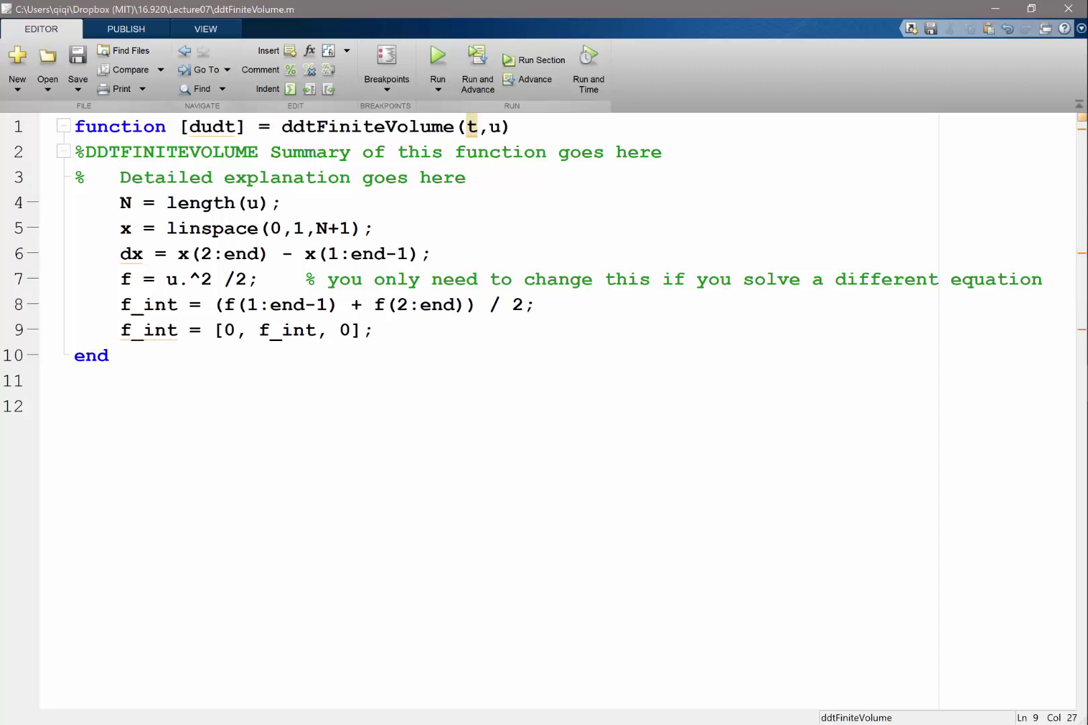
{"action": "left_click", "coordinate": [328, 330]}
{"action": "left_click", "coordinate": [373, 329]}
{"action": "key", "text": "Return"}
- Write line 10 as dudt = (f_int(1:end-1) - f_int(2:end)) ./ dx;
{"action": "key", "text": "ctrl+s"}
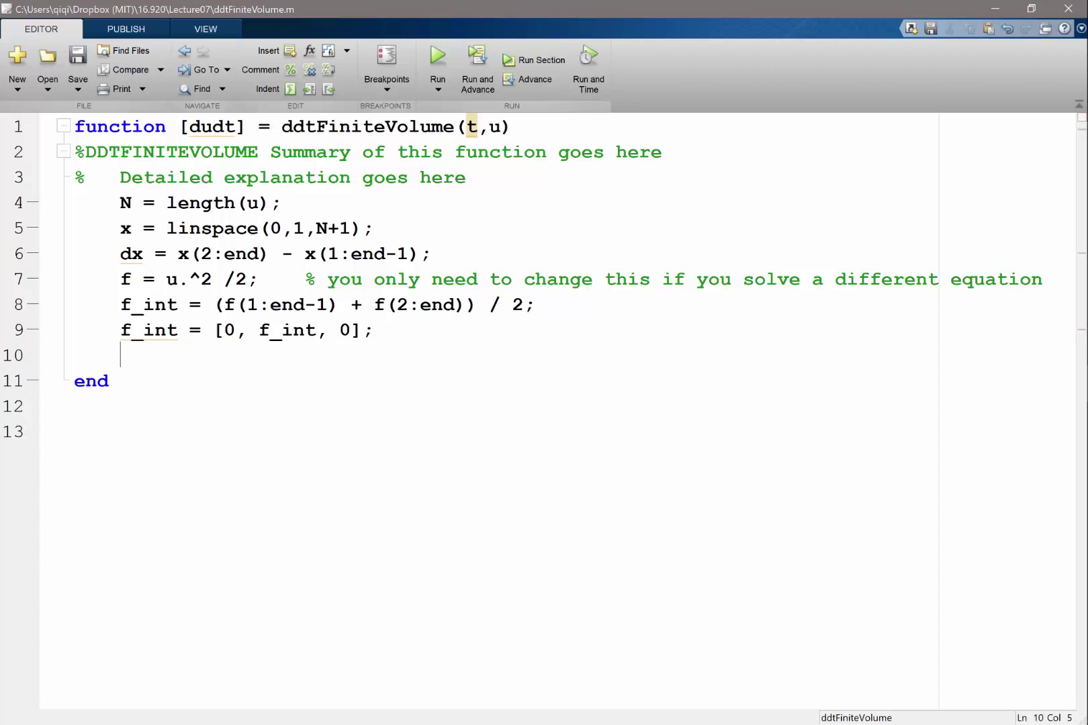
{"action": "type", "text": "dudt ="}
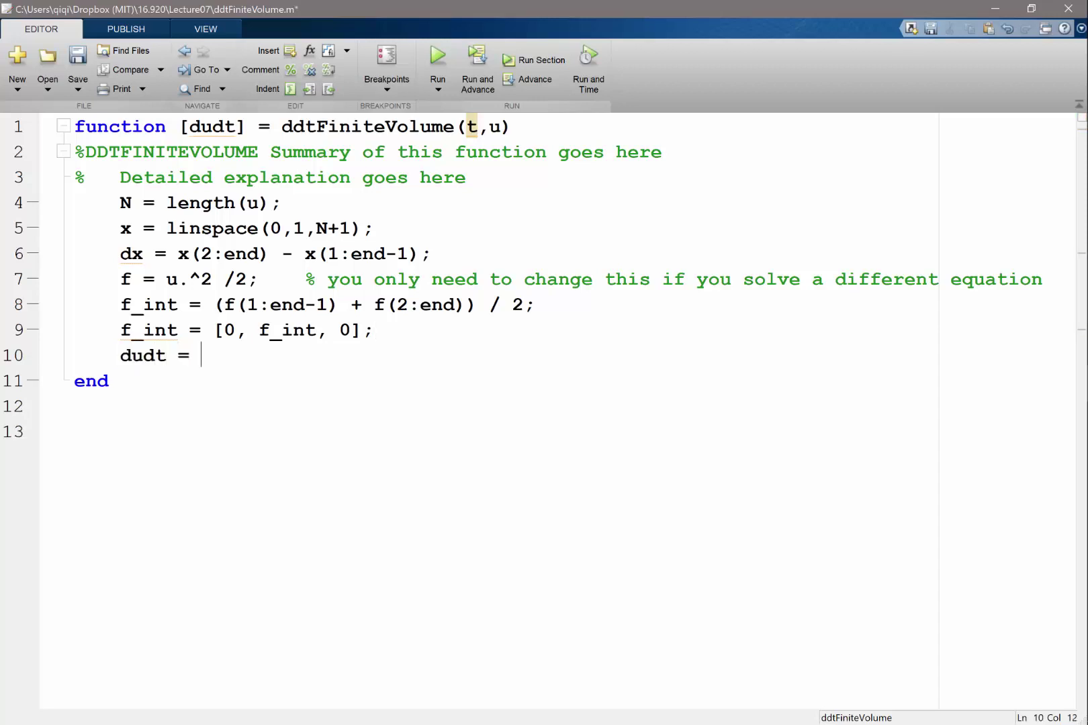
{"action": "key", "text": "ctrl+s"}
{"action": "type", "text": "f_int(1:en"}
{"action": "type", "text": "d-1)"}
{"action": "key", "text": "BackSpace"}
{"action": "type", "text": "-1"}
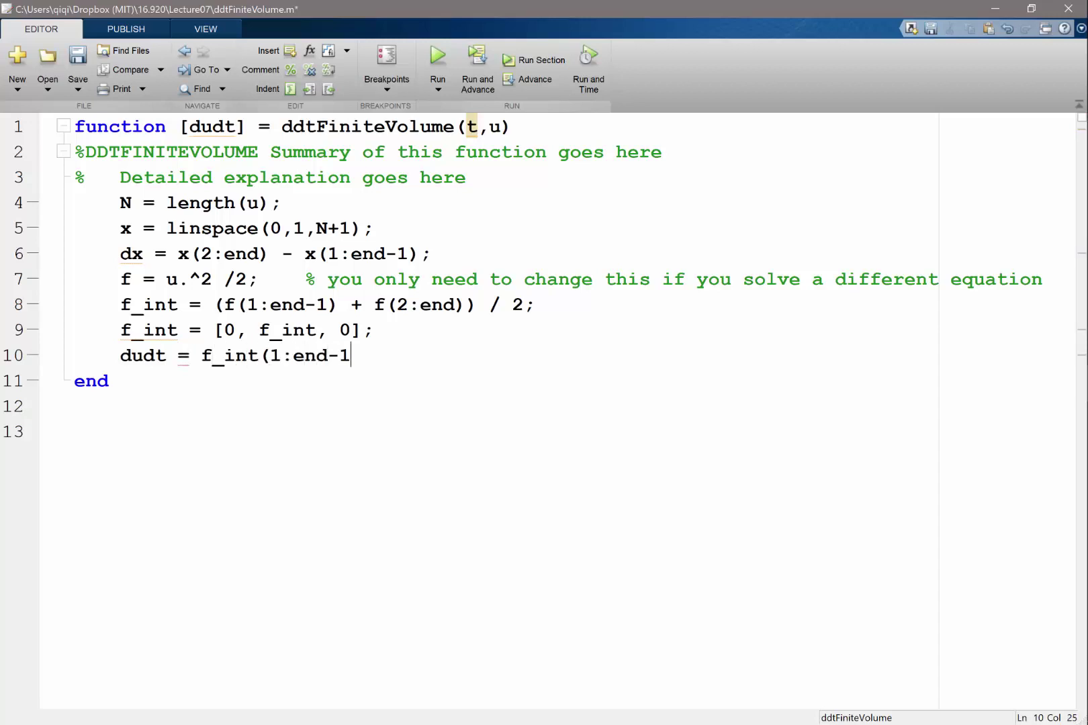
{"action": "type", "text": ") - f_int(2:end)) / dx;"}
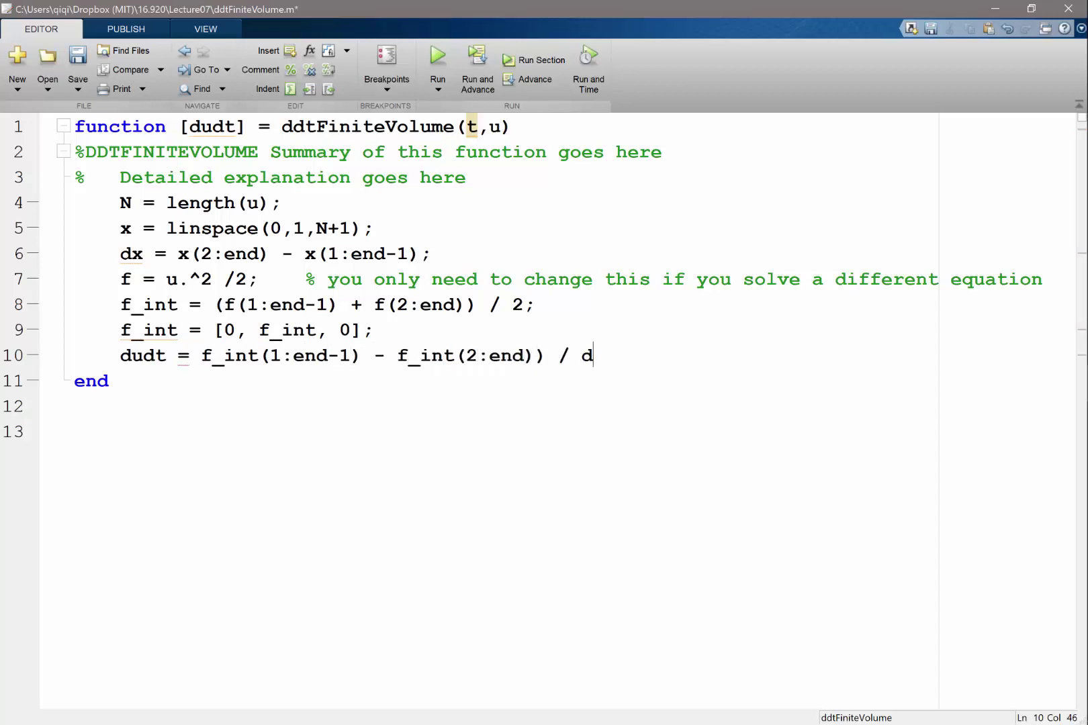
{"action": "key", "text": "Left"}
{"action": "key", "text": "Left"}
{"action": "key", "text": "Left"}
{"action": "key", "text": "Left"}
{"action": "key", "text": "Left"}
{"action": "type", "text": "."}
{"action": "key", "text": "Left"}
{"action": "key", "text": "Left"}
{"action": "key", "text": "Left"}
{"action": "key", "text": "Left"}
{"action": "key", "text": "Left"}
{"action": "key", "text": "Left"}
{"action": "key", "text": "Left"}
{"action": "key", "text": "Left"}
{"action": "key", "text": "Left"}
{"action": "key", "text": "Left"}
{"action": "key", "text": "Left"}
{"action": "key", "text": "Left"}
{"action": "key", "text": "Left"}
{"action": "key", "text": "Left"}
{"action": "key", "text": "Left"}
{"action": "key", "text": "Left"}
{"action": "key", "text": "Left"}
{"action": "key", "text": "Left"}
{"action": "key", "text": "Left"}
{"action": "key", "text": "Left"}
{"action": "key", "text": "Left"}
{"action": "key", "text": "Left"}
{"action": "key", "text": "Left"}
{"action": "key", "text": "Left"}
{"action": "key", "text": "Left"}
{"action": "key", "text": "Left"}
{"action": "key", "text": "Left"}
{"action": "key", "text": "Left"}
{"action": "key", "text": "Left"}
{"action": "key", "text": "Left"}
{"action": "key", "text": "Left"}
{"action": "key", "text": "Left"}
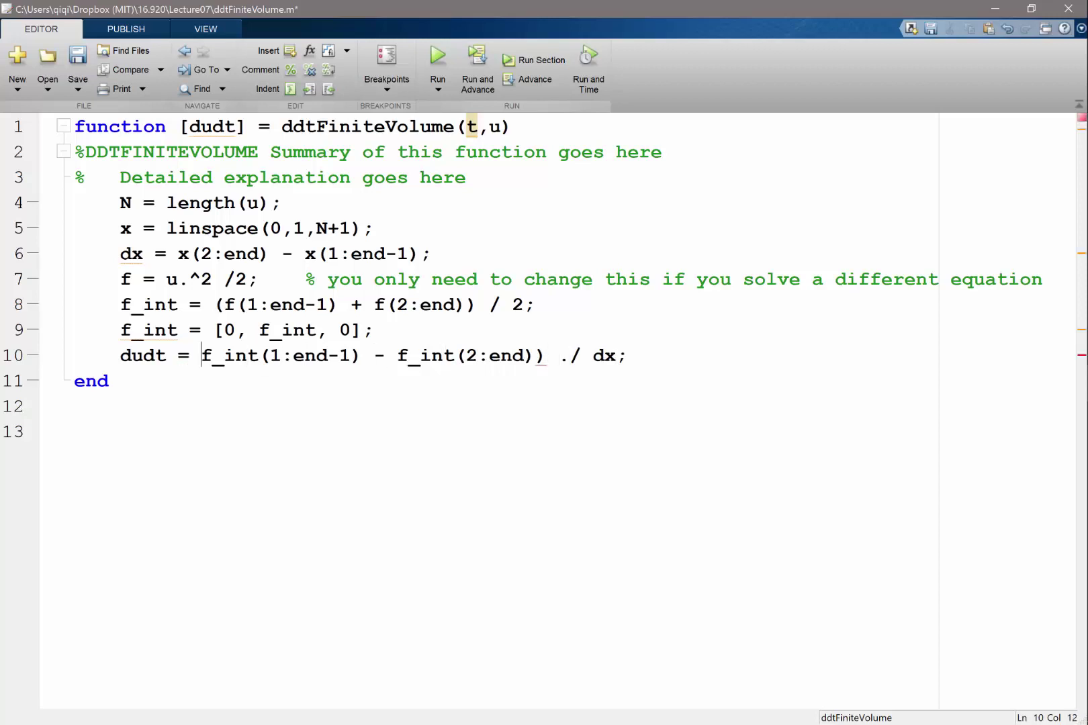
{"action": "type", "text": "("}
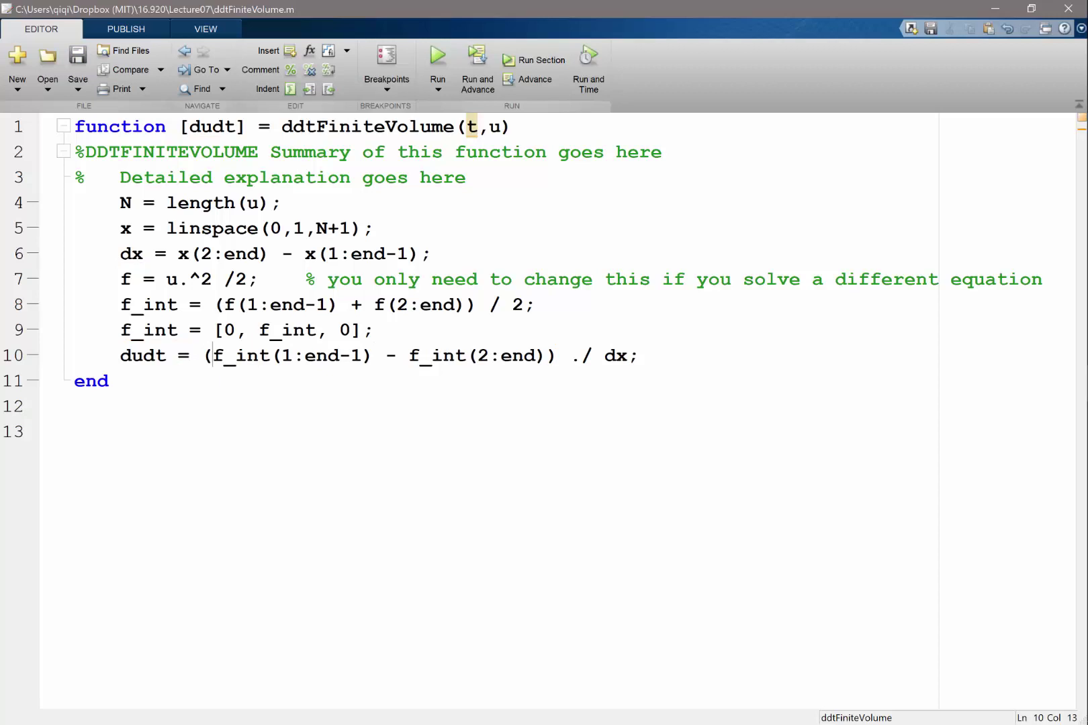
{"action": "key", "text": "alt+Tab"}
- Comment line 8: '% you only need to change this if you use a different flux reconstruction scheme', and save
{"action": "left_click", "coordinate": [535, 304]}
{"action": "type", "text": "% you only nee"}
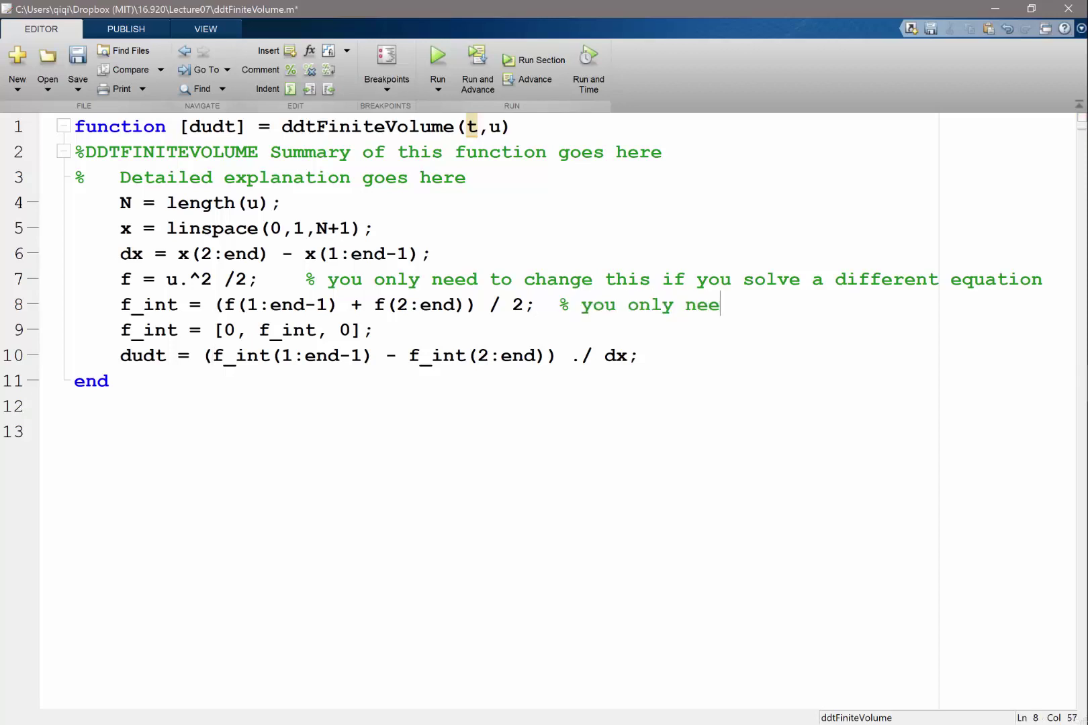
{"action": "type", "text": "d to change this"}
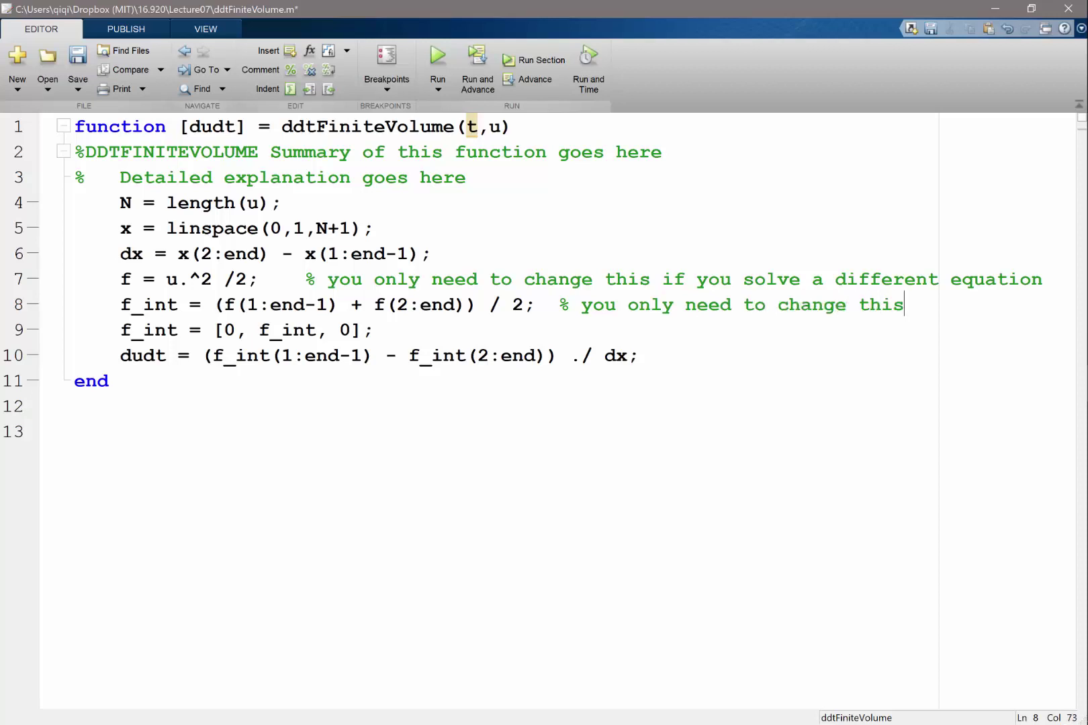
{"action": "type", "text": " if you use a differ"}
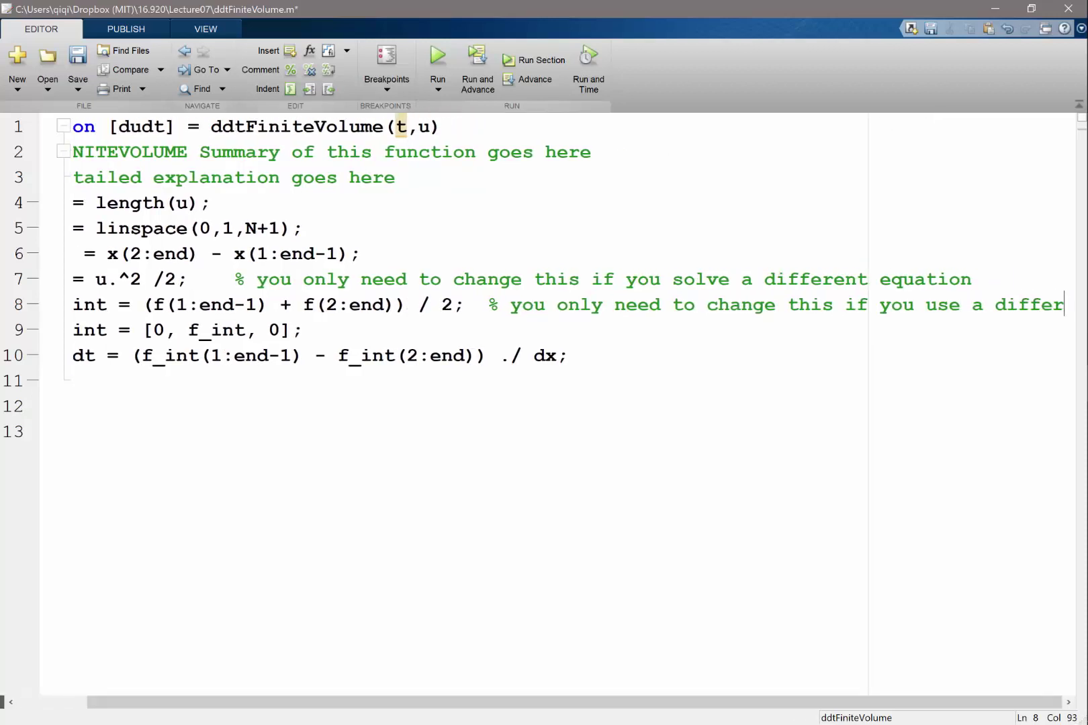
{"action": "type", "text": "ent flux reconstr"}
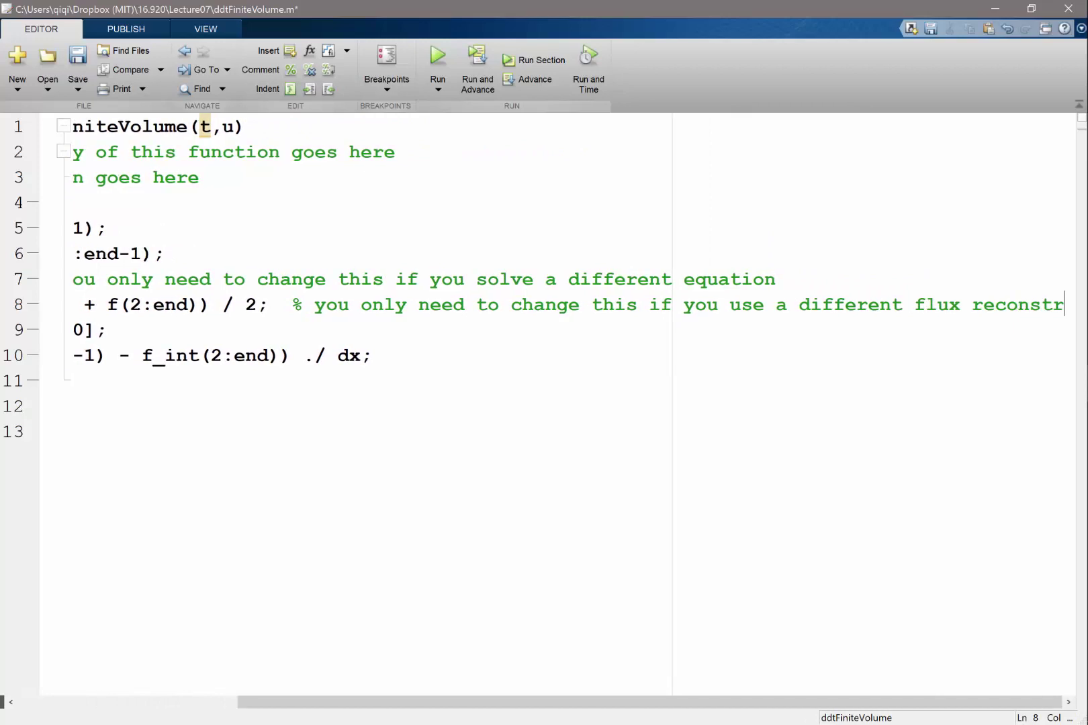
{"action": "type", "text": "uction scheme"}
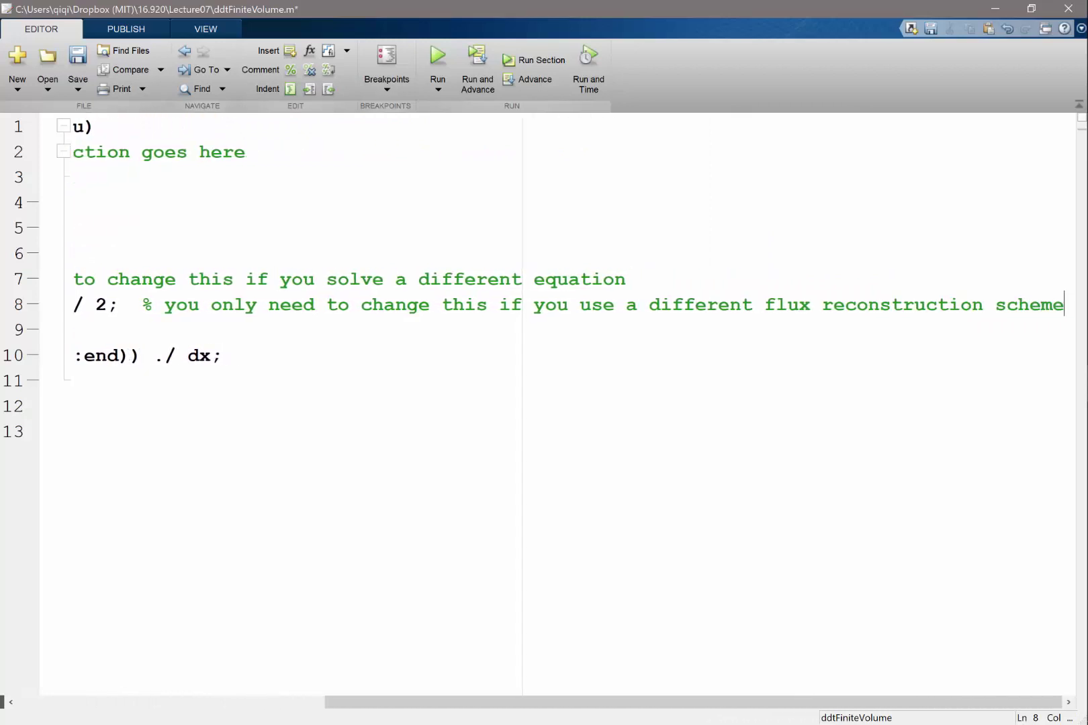
{"action": "key", "text": "ctrl+s"}
{"action": "key", "text": "Home"}
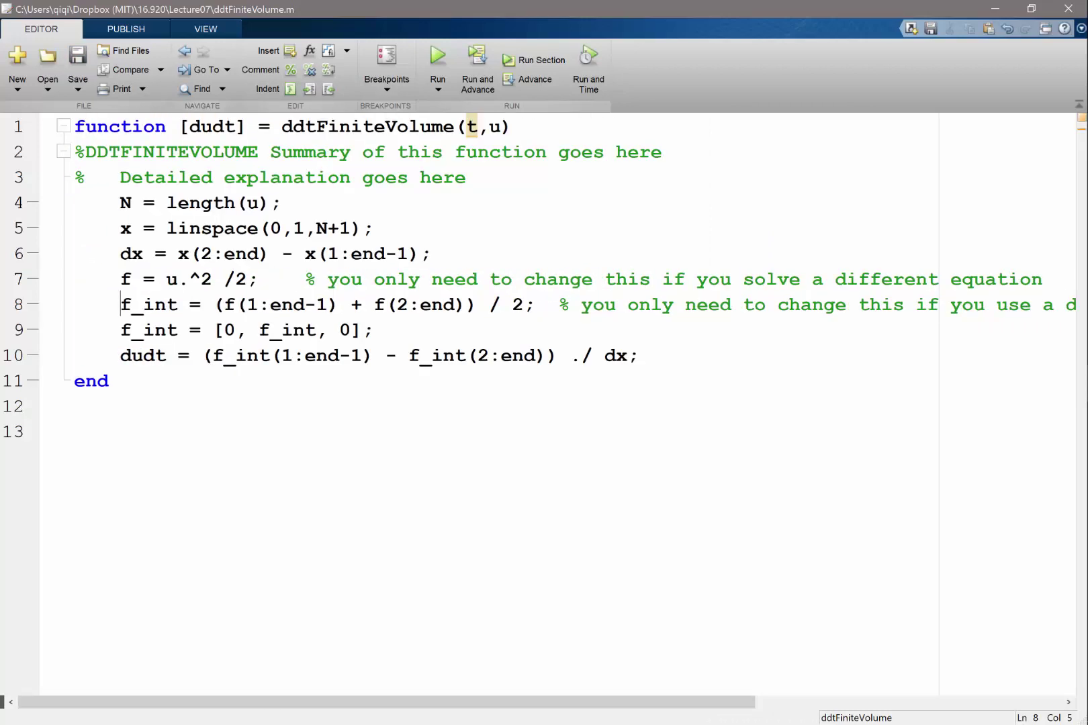